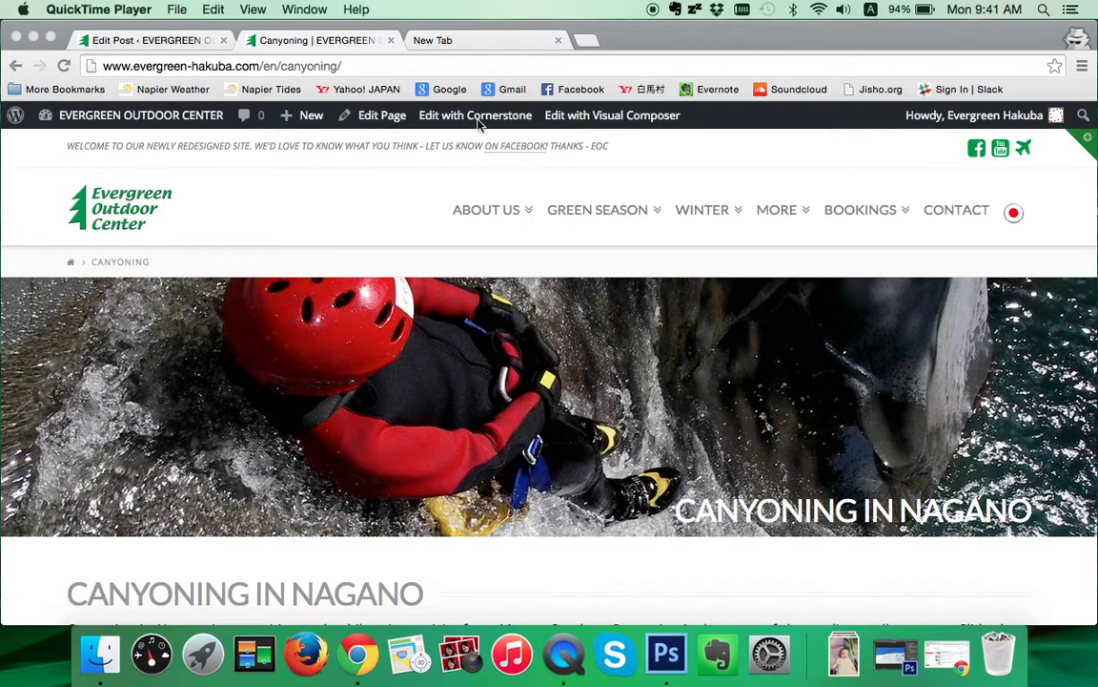
Browse the live Canyoning page in Chrome, then launch Edit with Cornerstone from the admin bar.
click(387, 191)
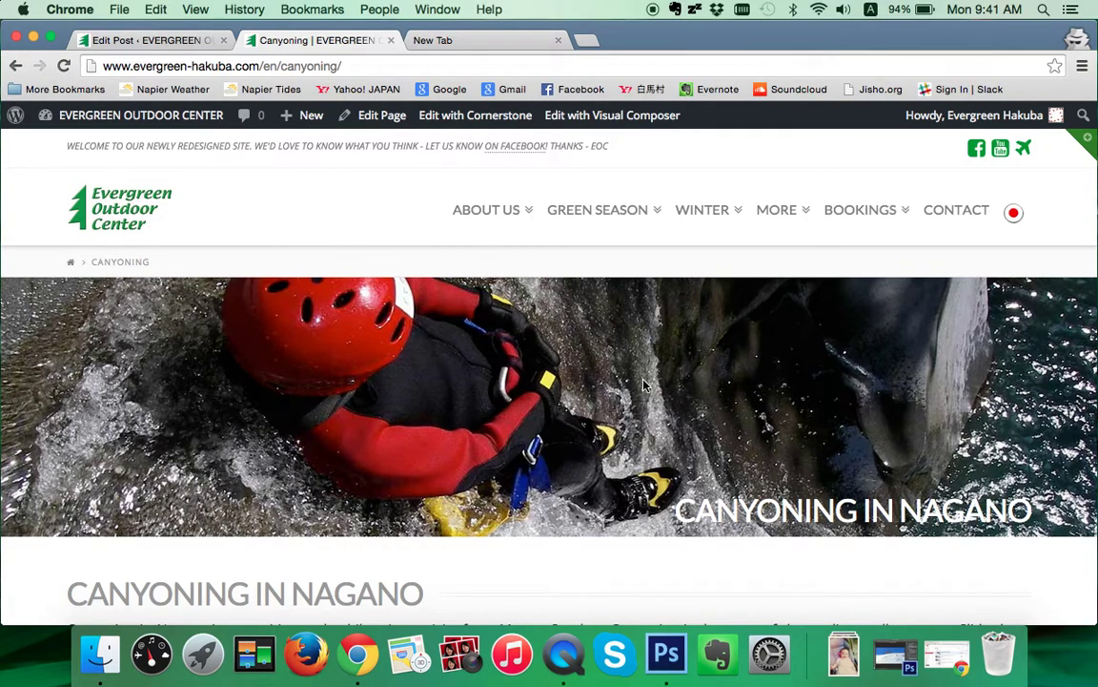
scroll(642, 384, down, 5)
scroll(642, 385, up, 5)
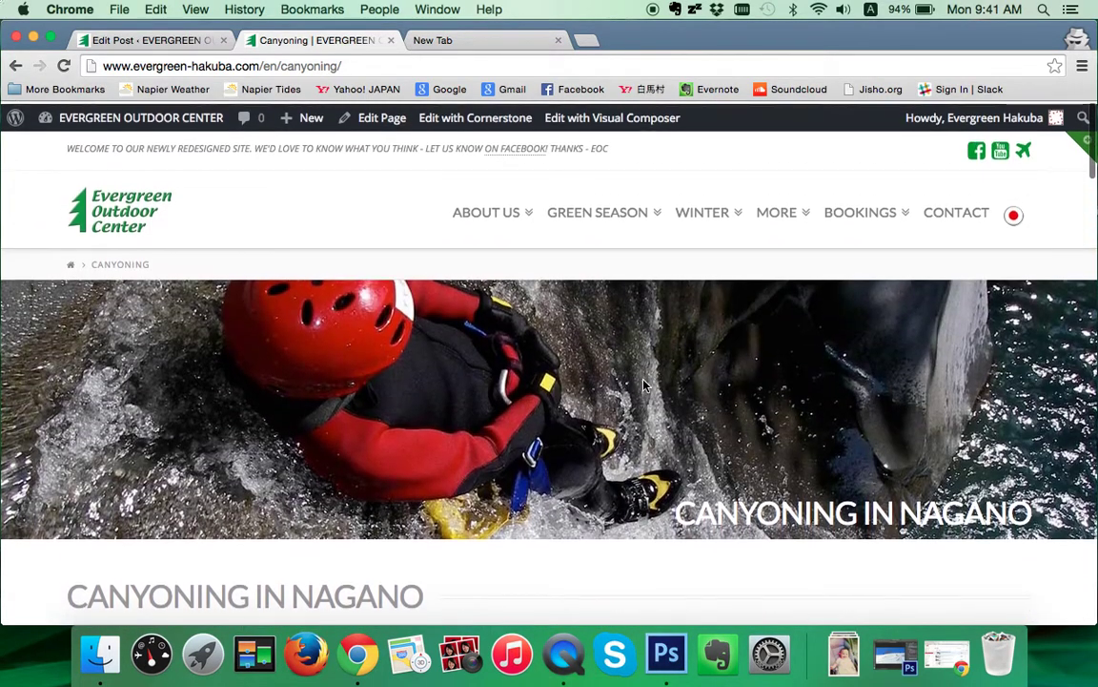
scroll(643, 384, down, 5)
scroll(643, 384, up, 5)
scroll(643, 384, down, 6)
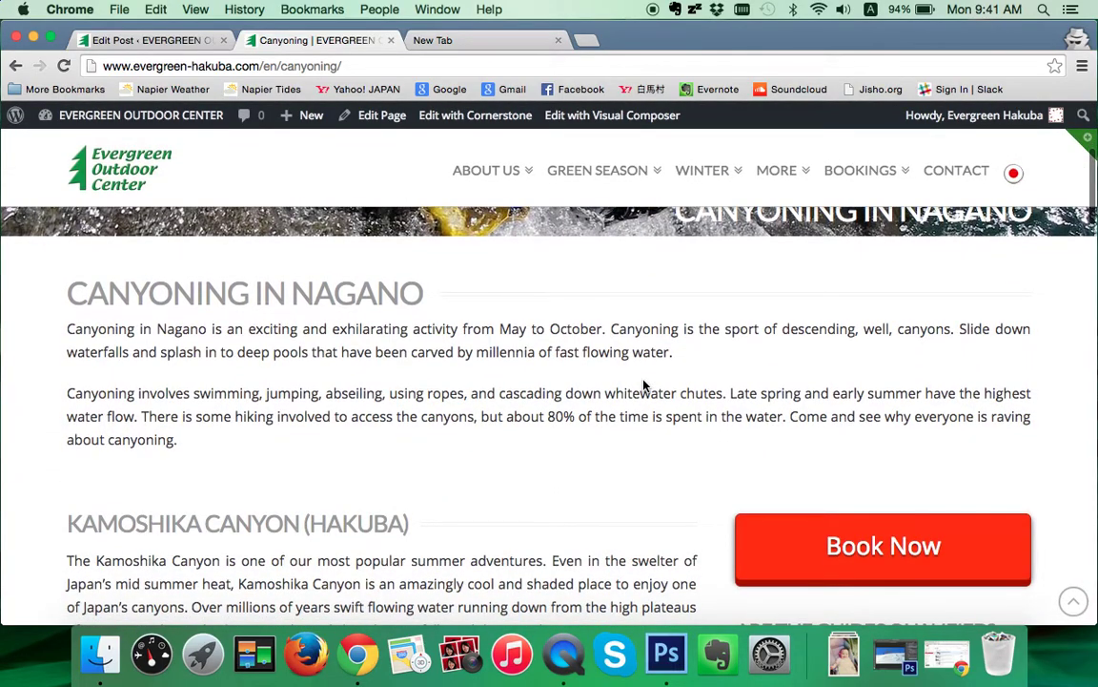
scroll(643, 385, up, 6)
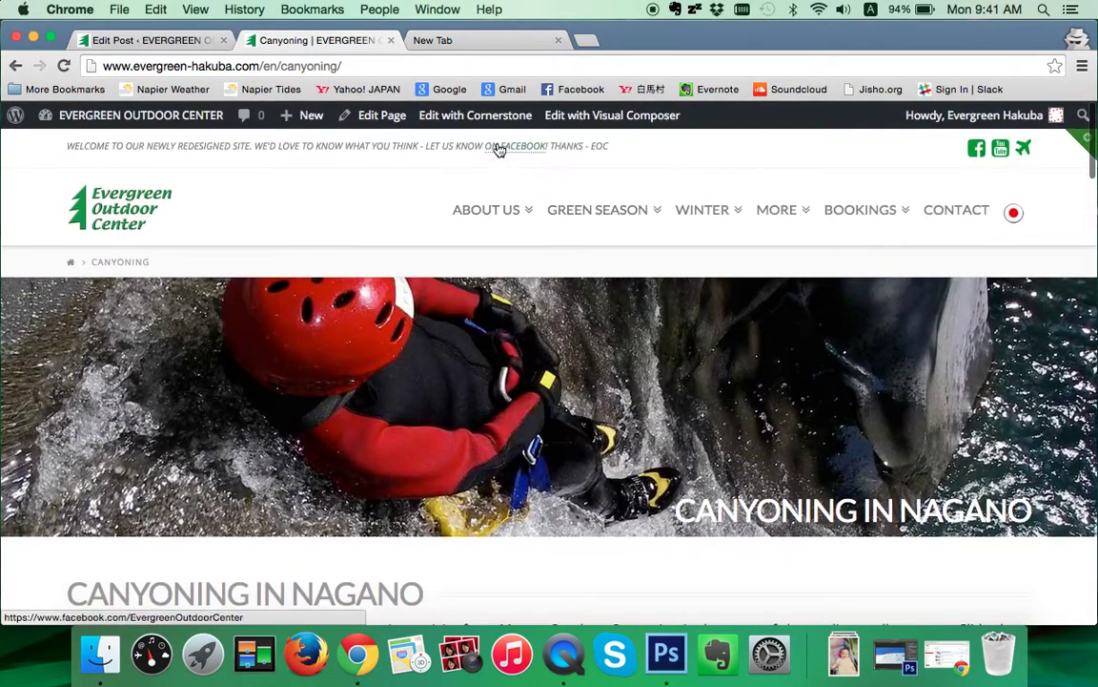
click(474, 125)
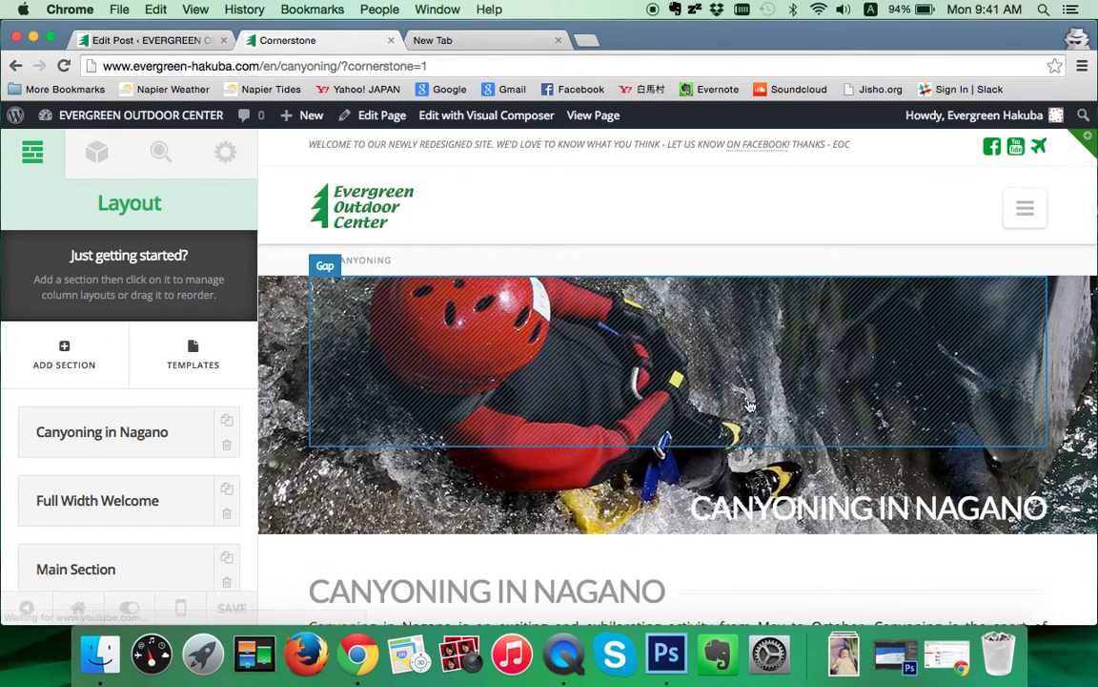
Select the 'Canyoning in Nagano' Custom Headline to show its h2 headline settings.
scroll(750, 406, down, 5)
scroll(748, 405, up, 5)
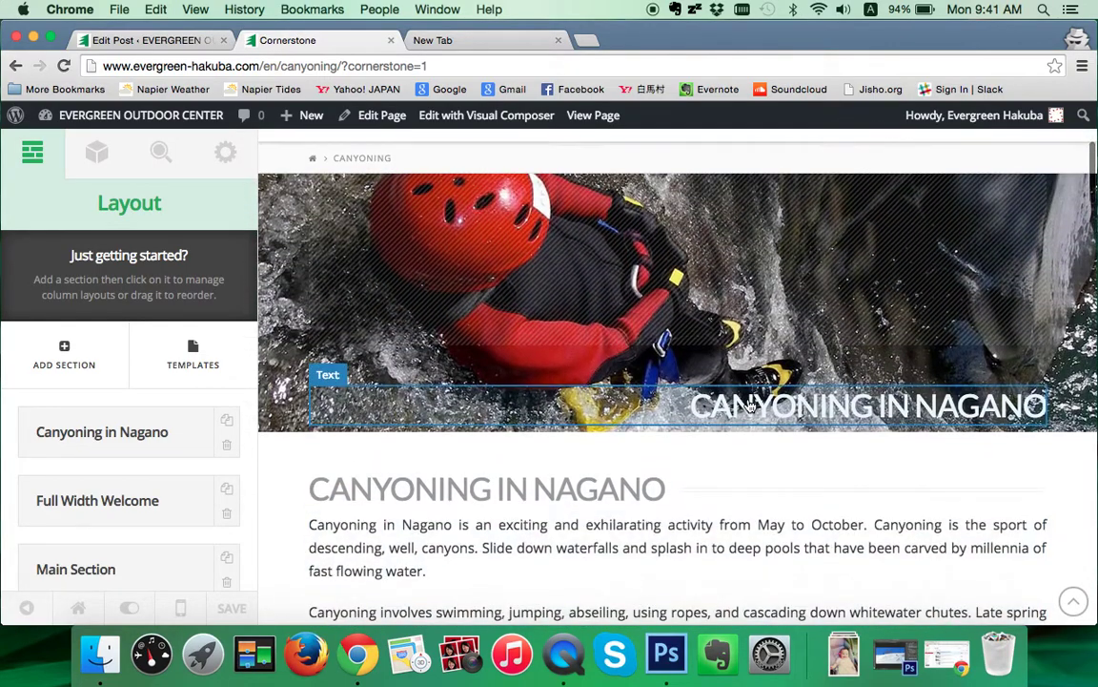
scroll(179, 443, down, 3)
scroll(180, 443, up, 3)
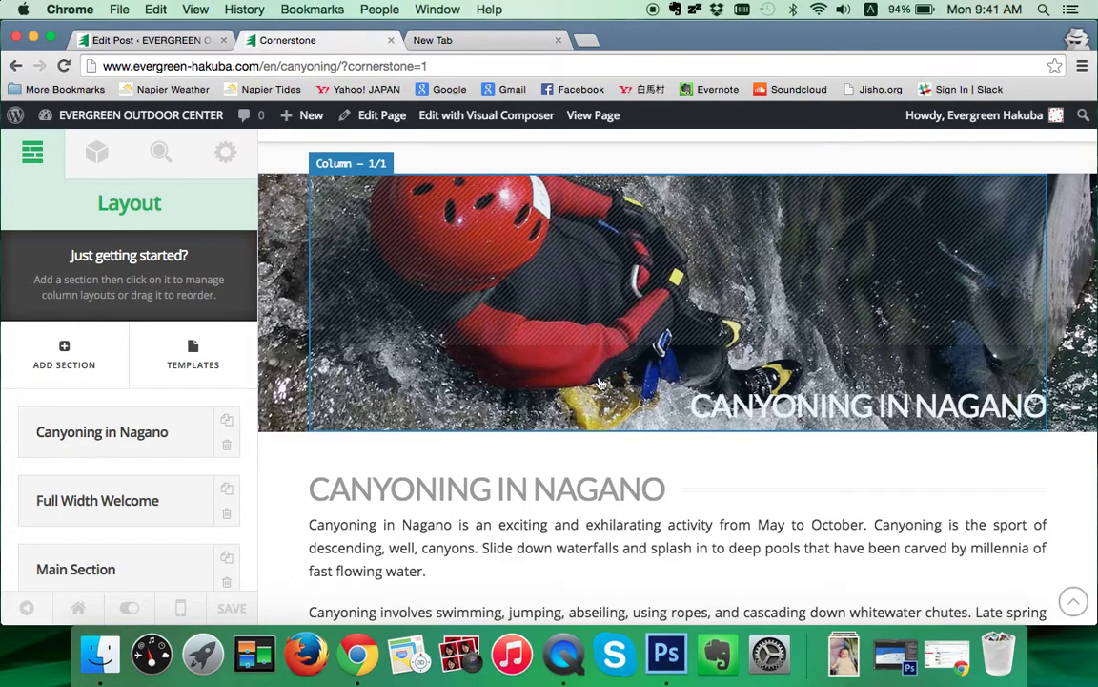
scroll(601, 385, down, 3)
scroll(601, 384, up, 3)
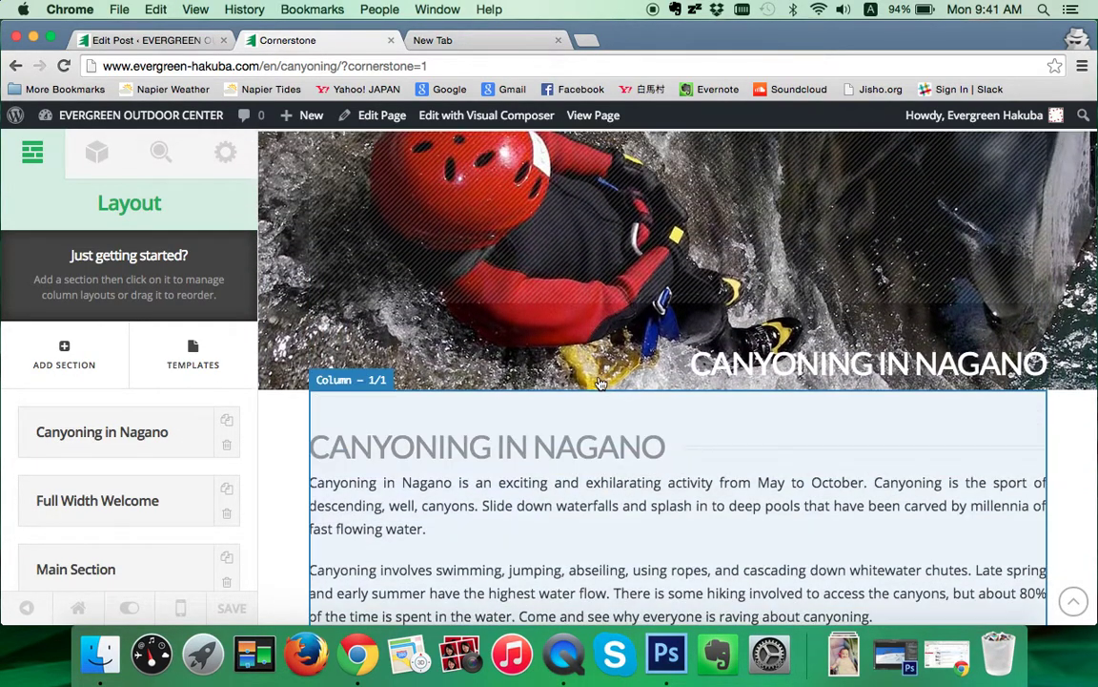
scroll(601, 384, down, 2)
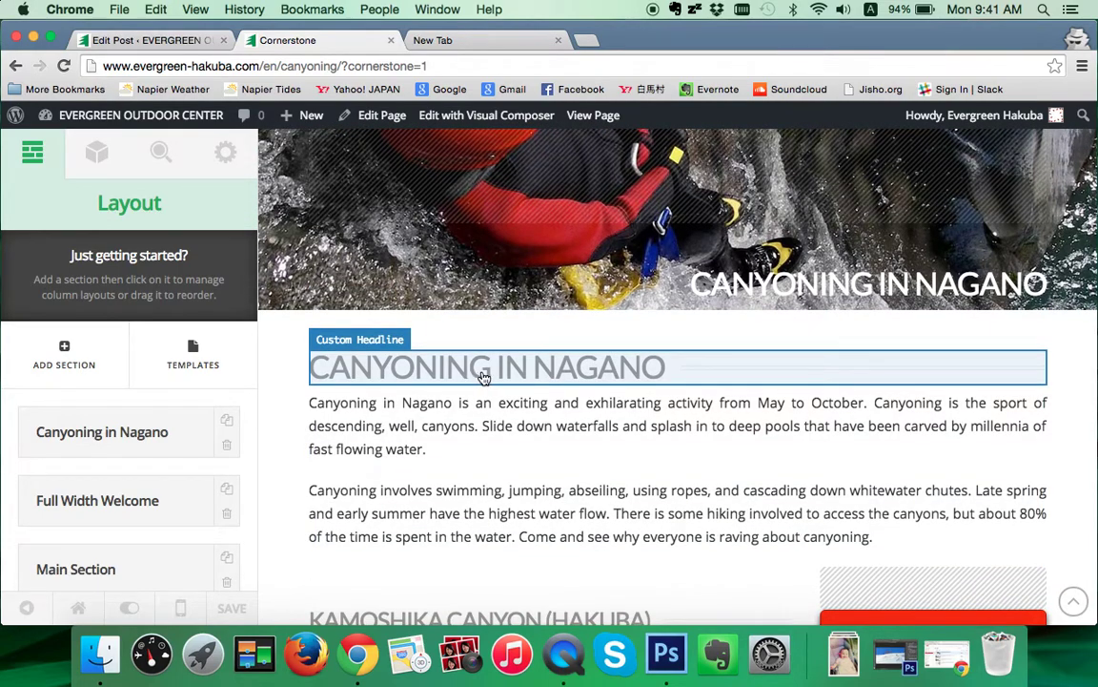
click(449, 371)
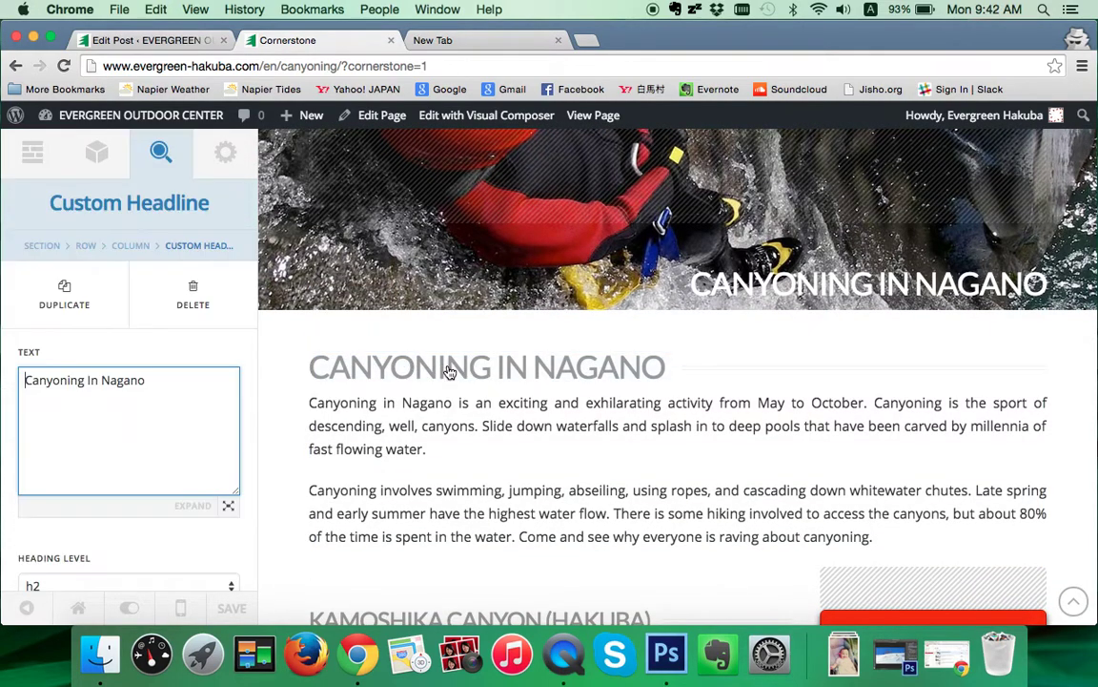
drag(154, 379, 101, 379)
text(Hakub)
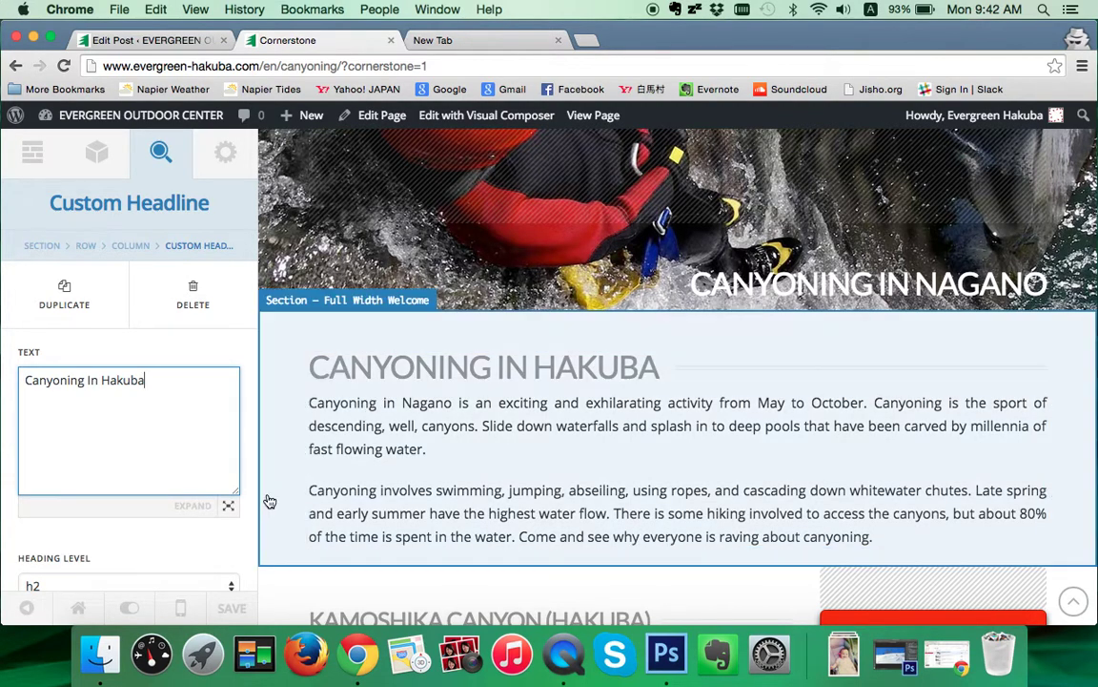
drag(162, 380, 106, 381)
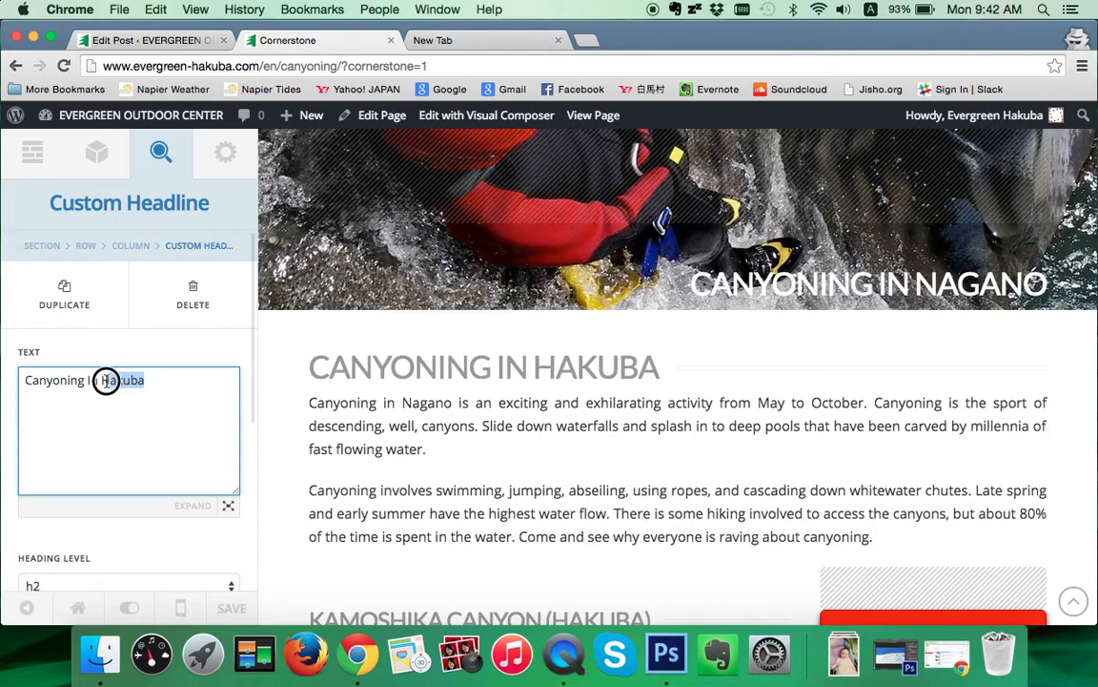
text(Nagano)
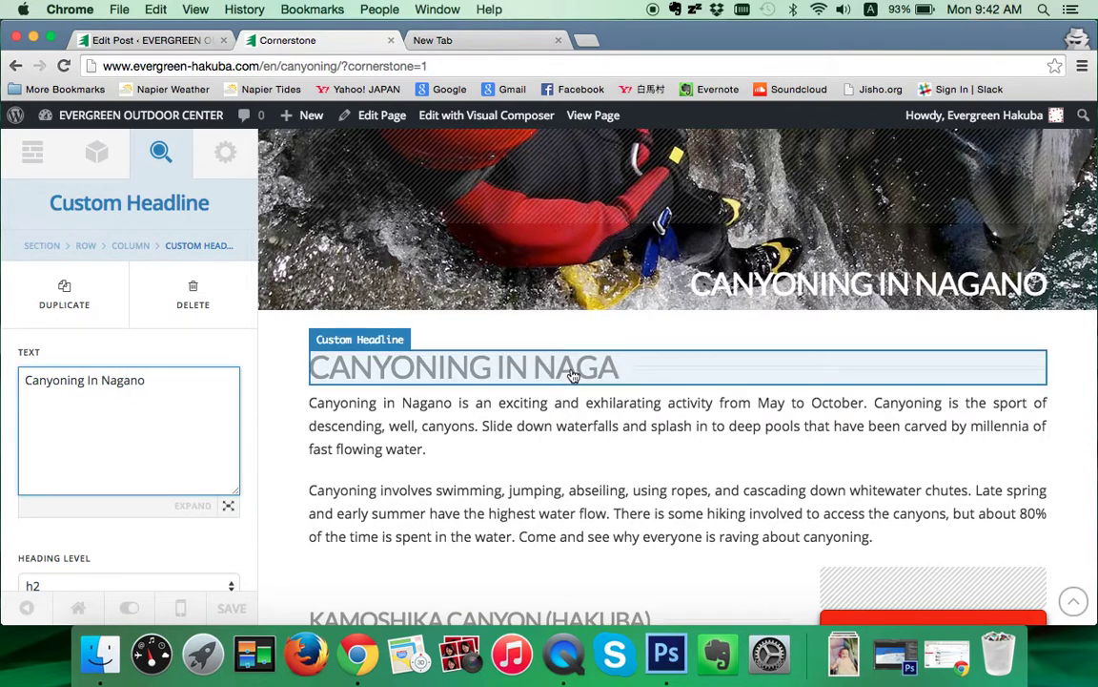
scroll(570, 375, down, 1)
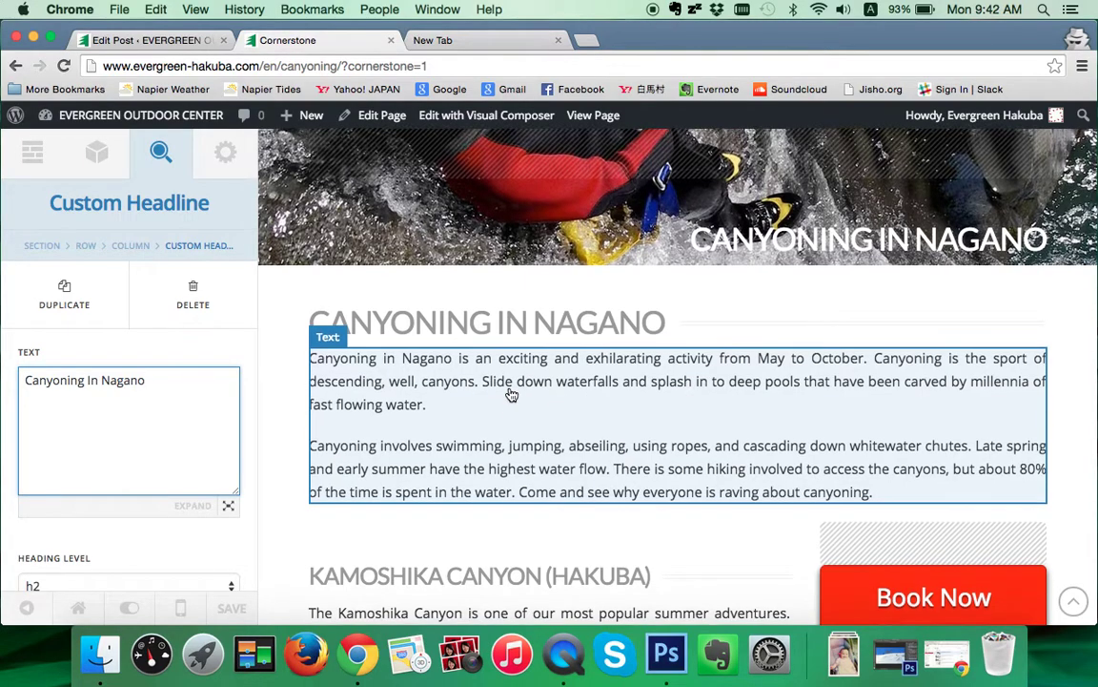
Select the Kamoshika Canyon text element and expand its HTML editor.
scroll(511, 394, down, 5)
scroll(509, 390, down, 2)
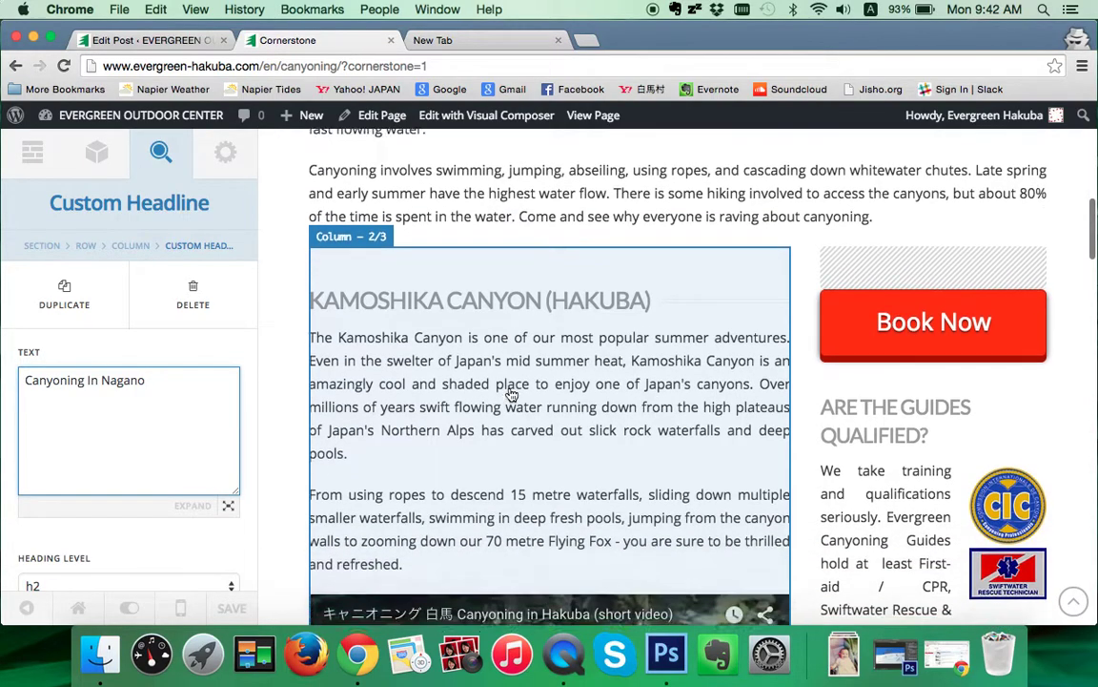
scroll(509, 391, up, 4)
scroll(509, 391, down, 5)
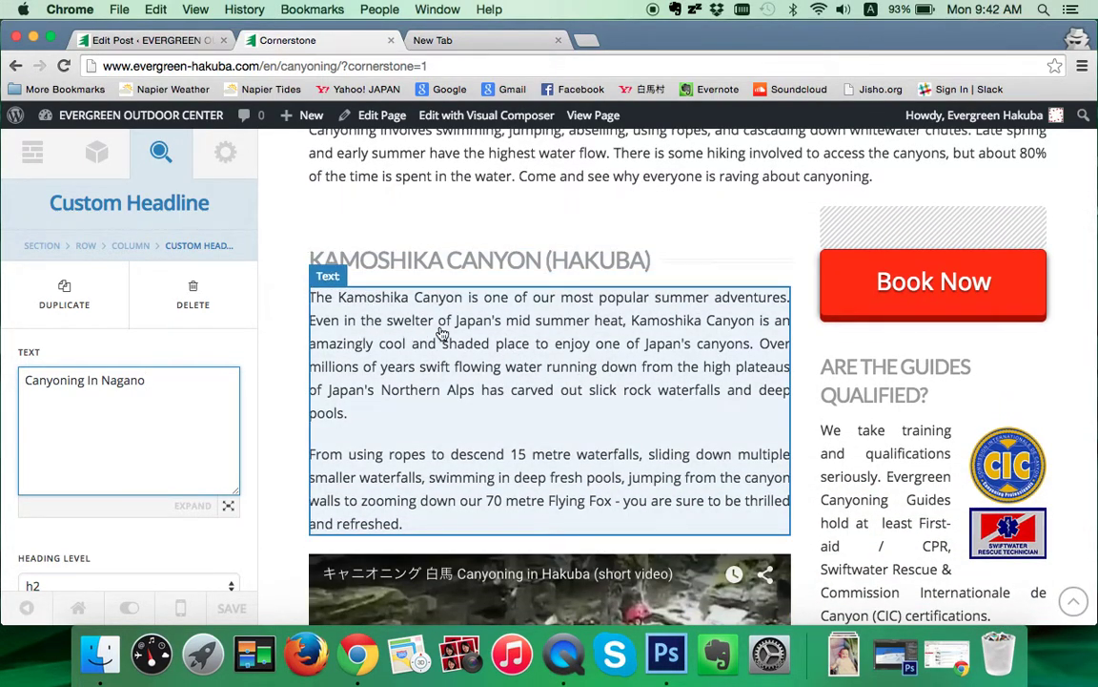
click(376, 300)
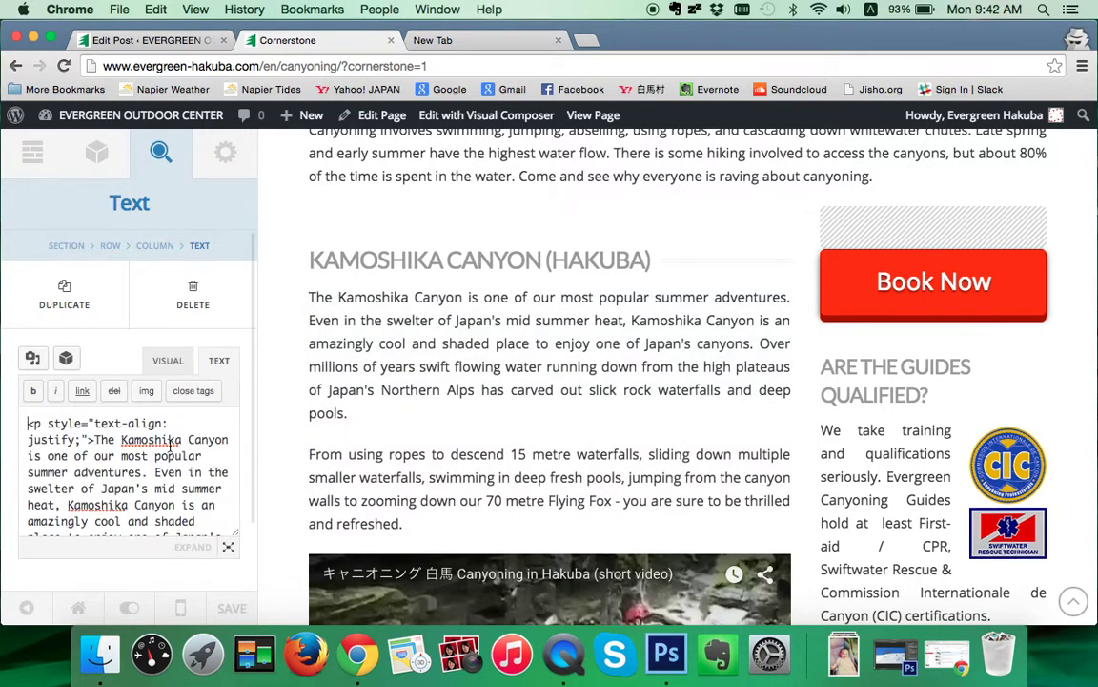
click(193, 545)
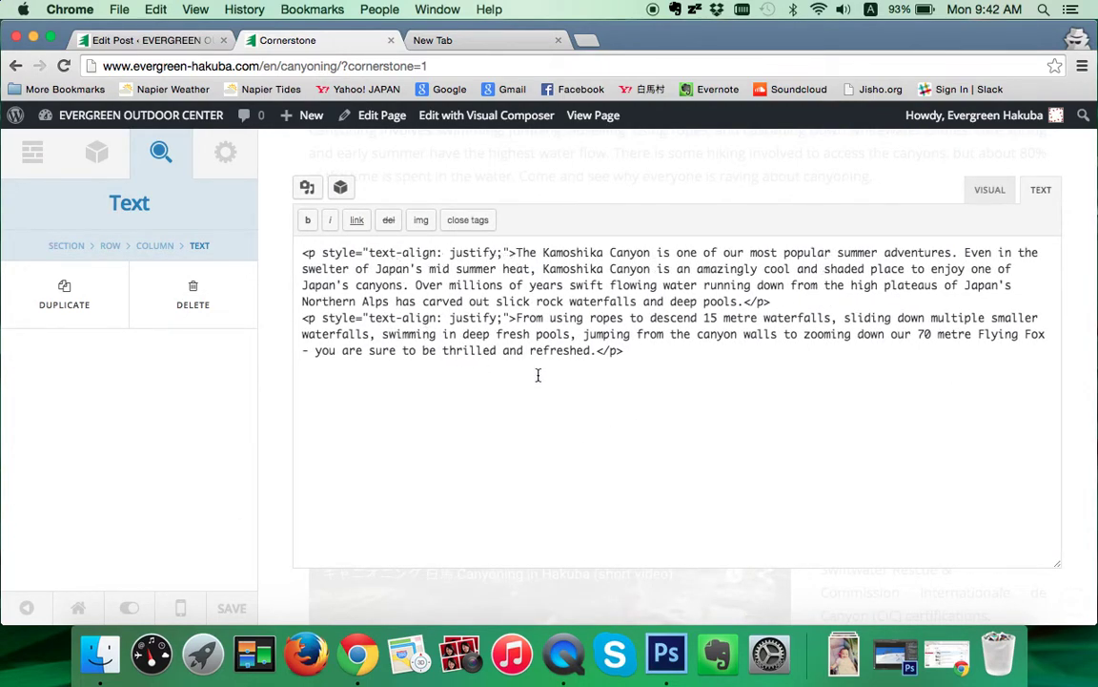
In the Visual editor, set the first Kamoshika Canyon paragraph to justified alignment.
click(990, 192)
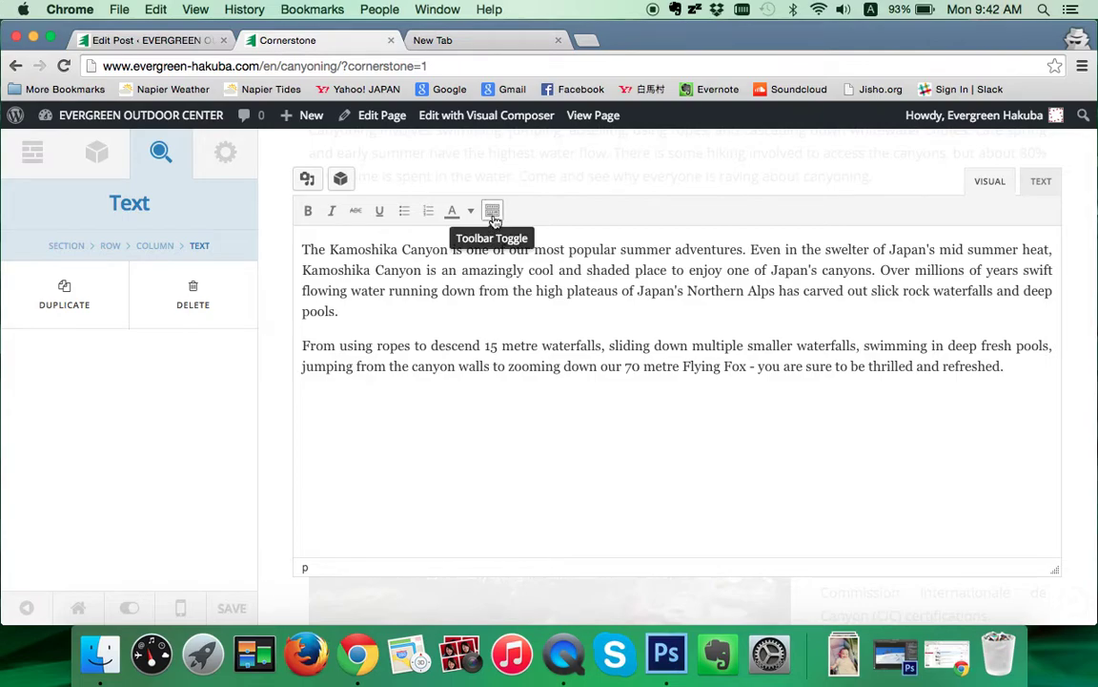
click(493, 211)
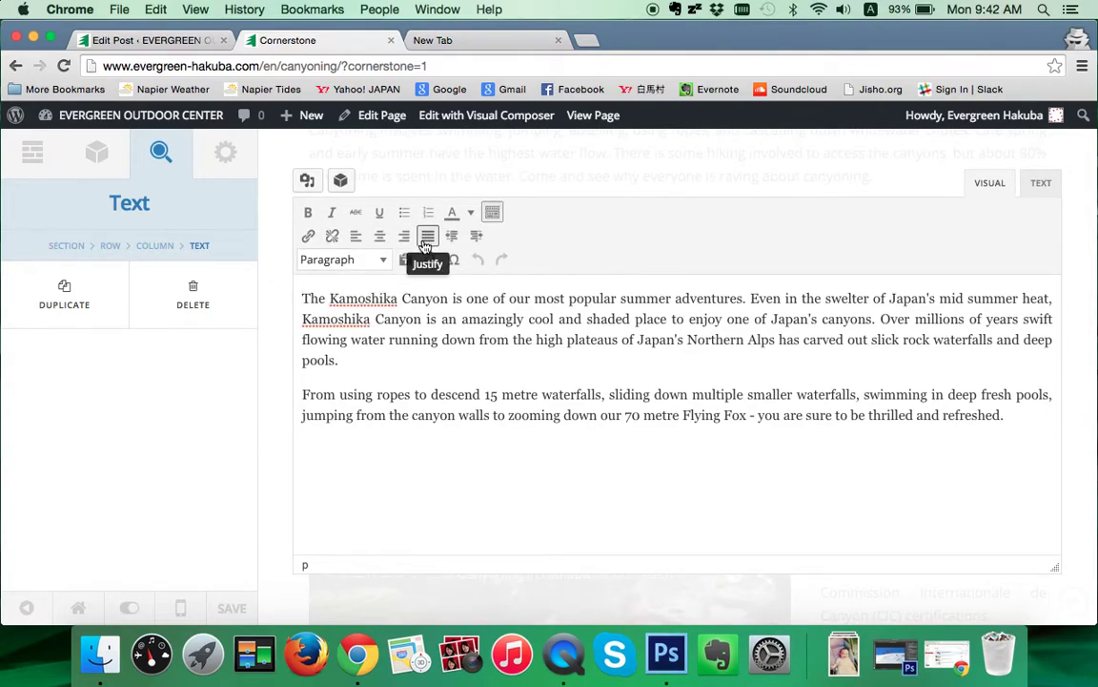
drag(349, 361, 289, 301)
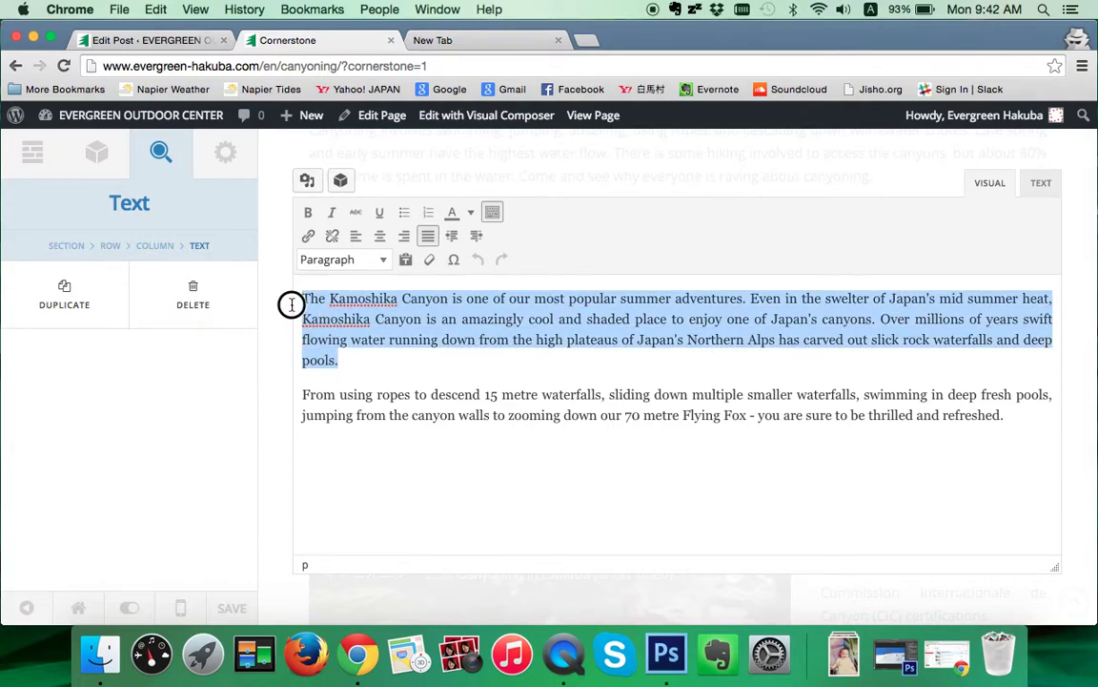
click(404, 236)
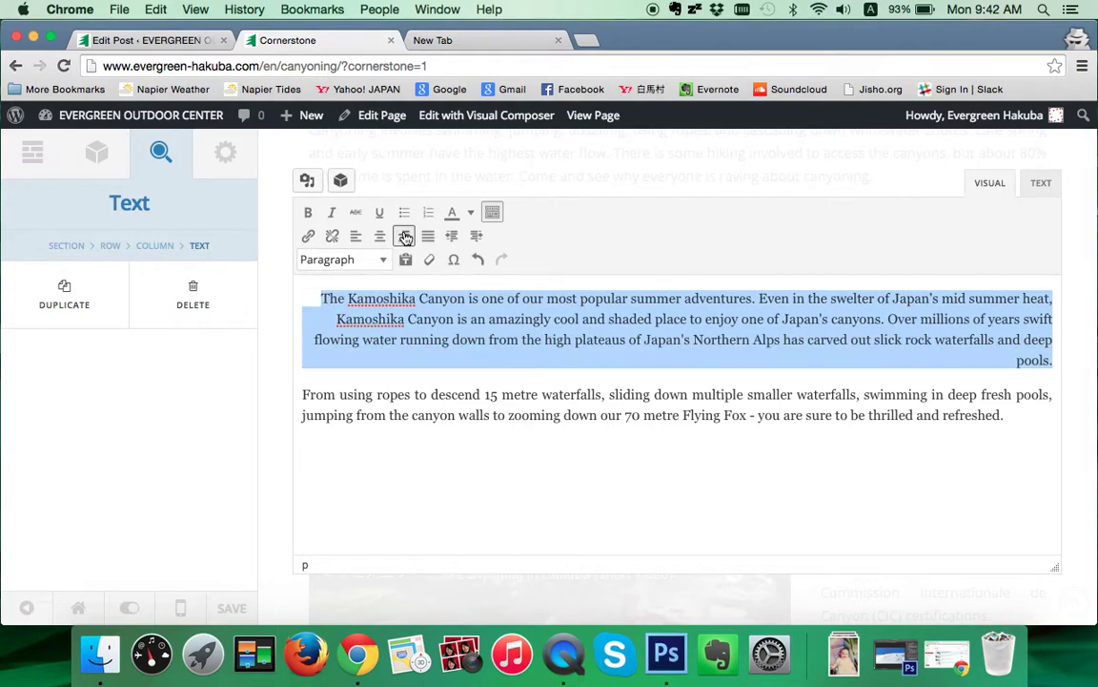
click(355, 236)
click(381, 235)
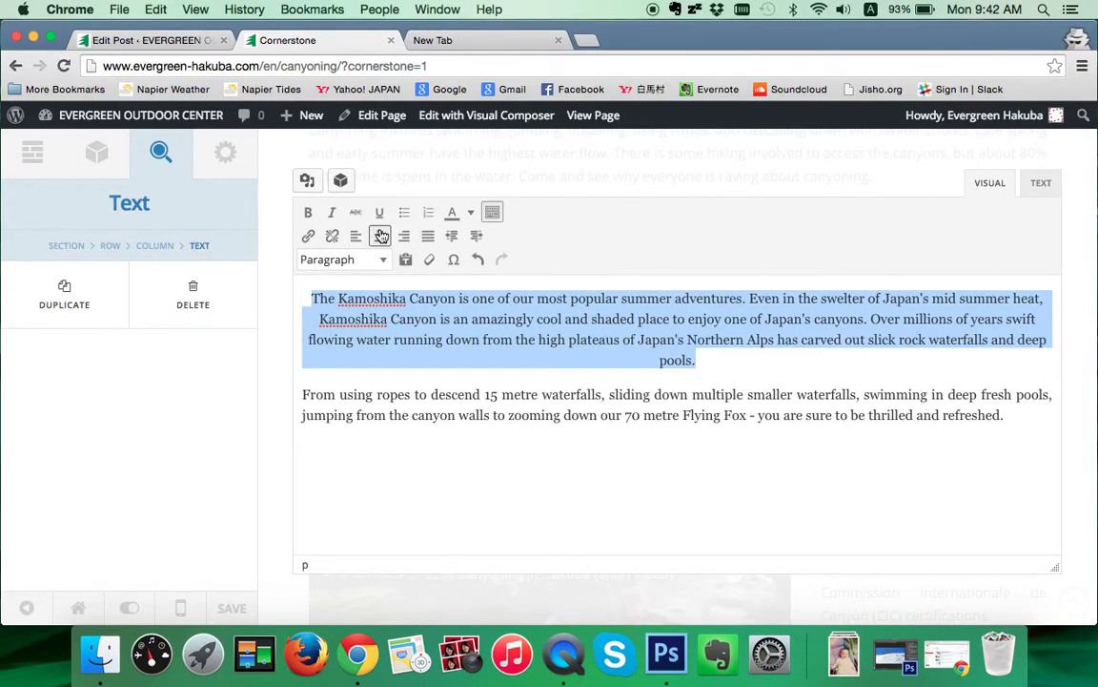
click(427, 236)
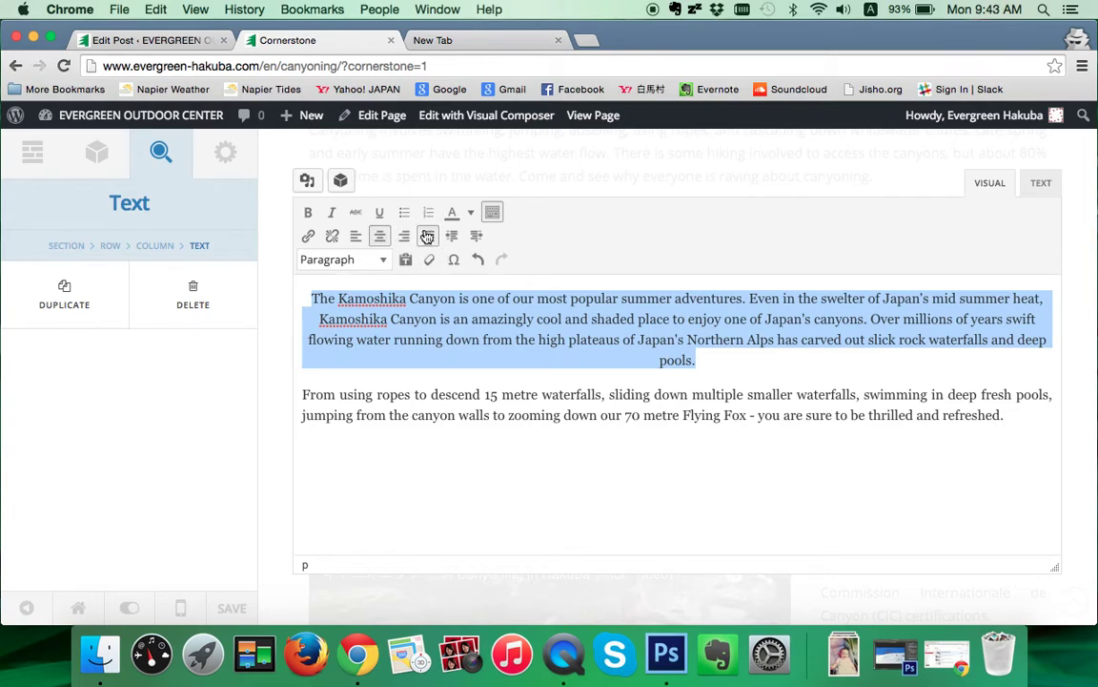
click(478, 359)
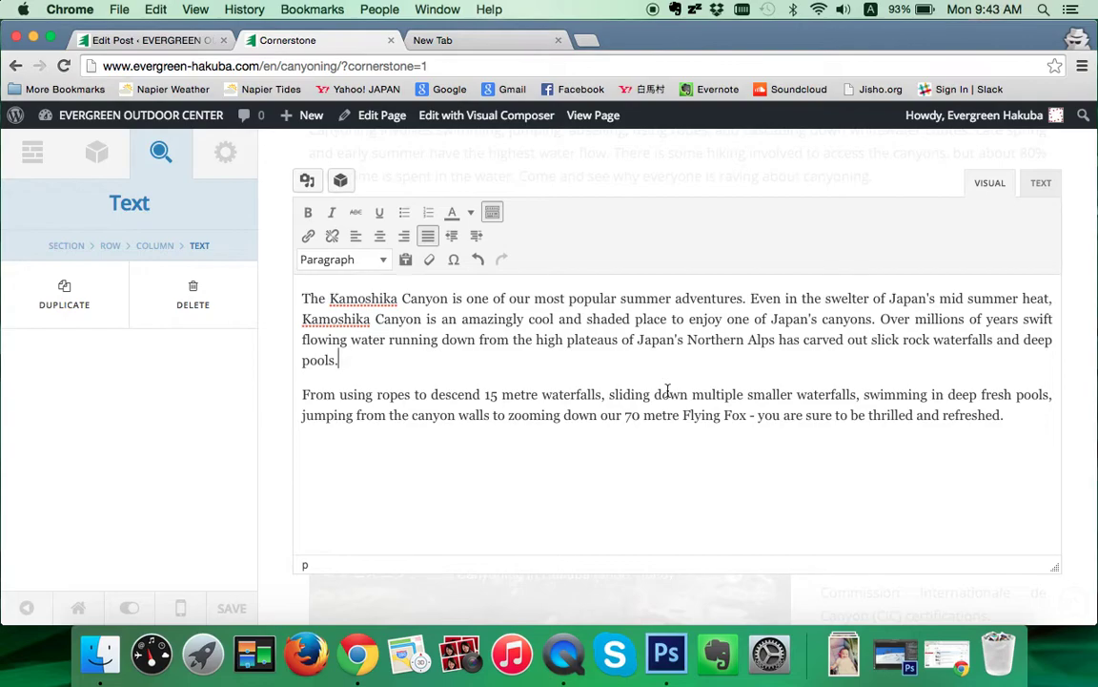
click(1031, 413)
Add the line 'Adding content, Evergreen rules, check them out!' after the second paragraph.
key(Return)
text(Adding content, Everg)
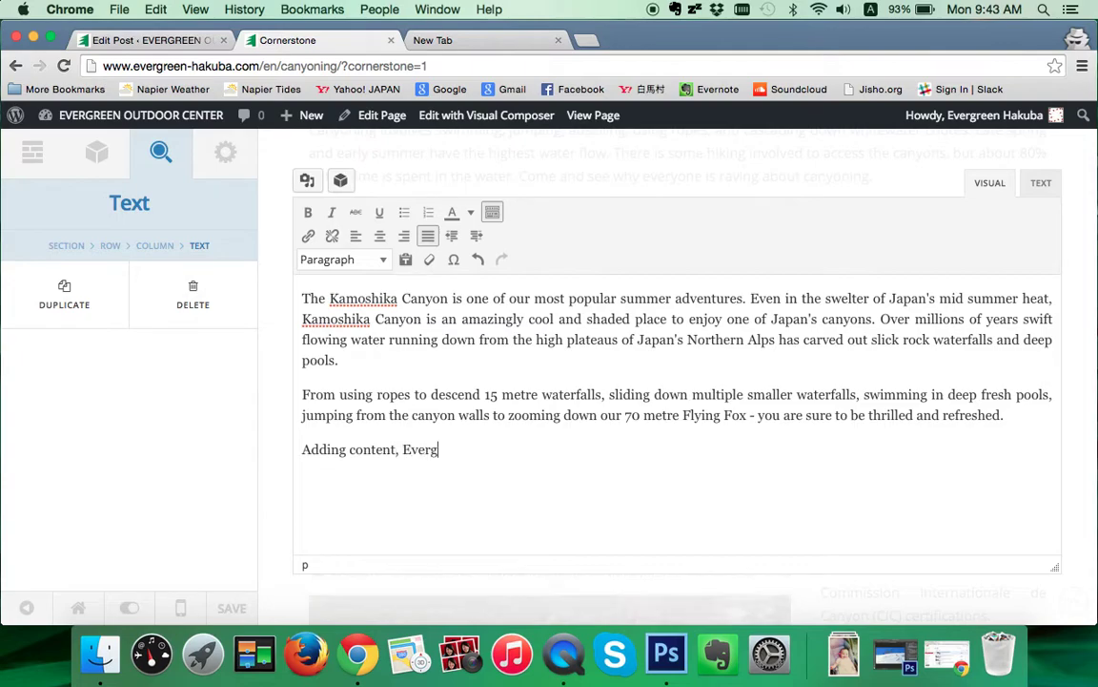
text(reen rules, check thwm)
key(BackSpace)
key(BackSpace)
key(BackSpace)
text(em out!)
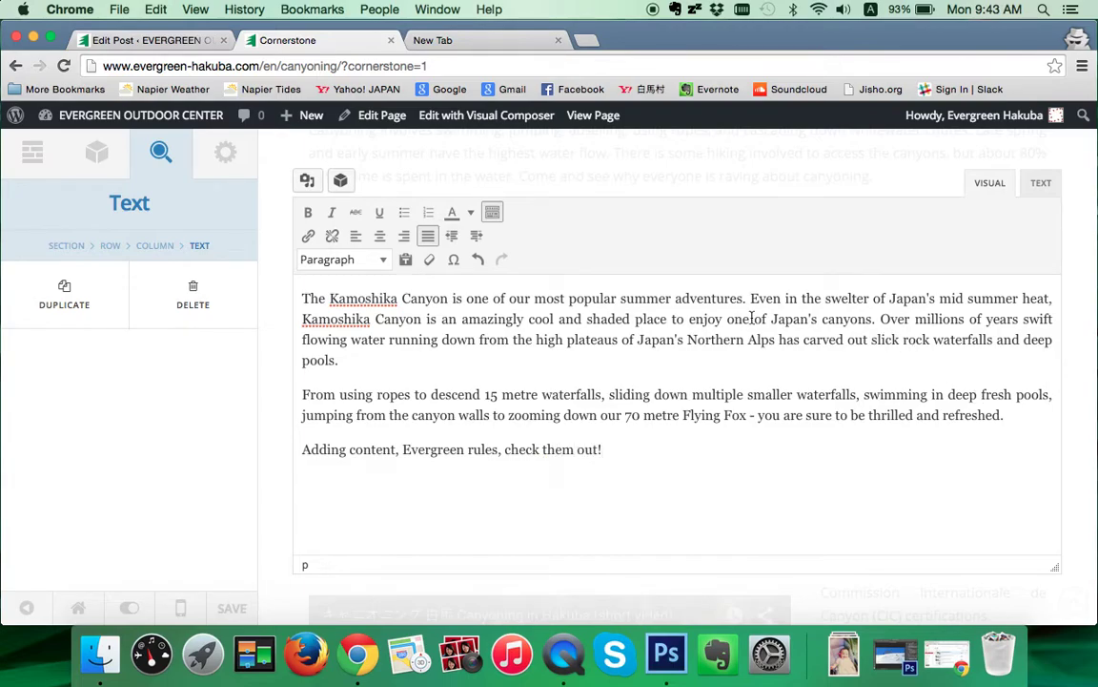
click(97, 154)
Reopen the Kamoshika Canyon text in the expanded editor and delete the added last paragraph.
scroll(448, 372, down, 1)
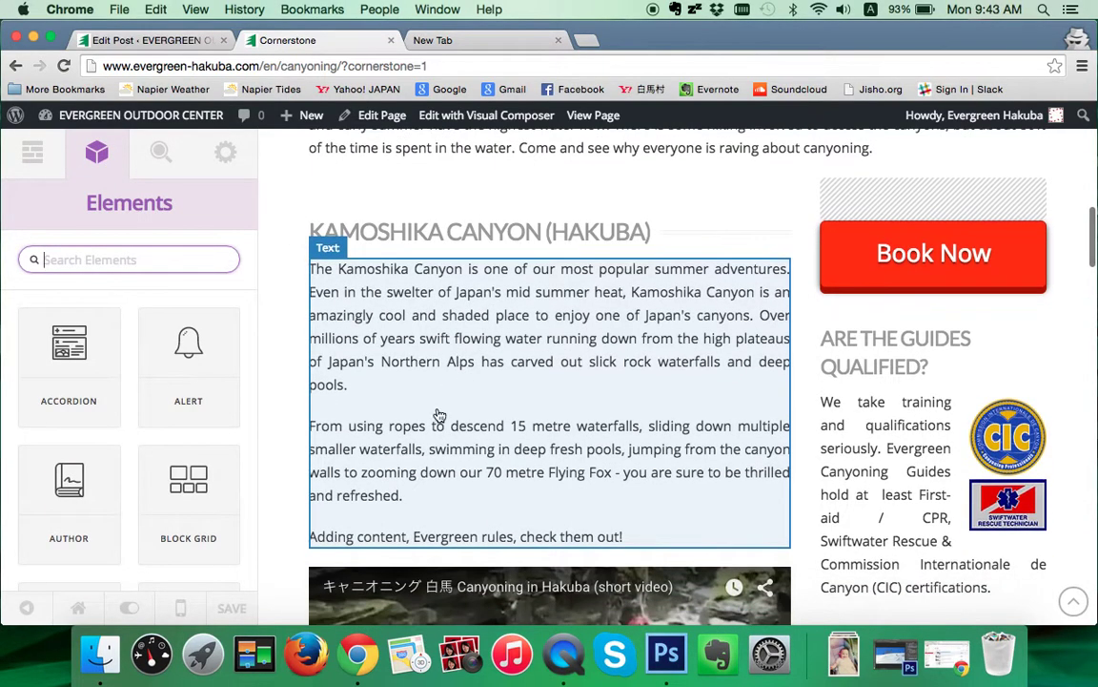
click(481, 462)
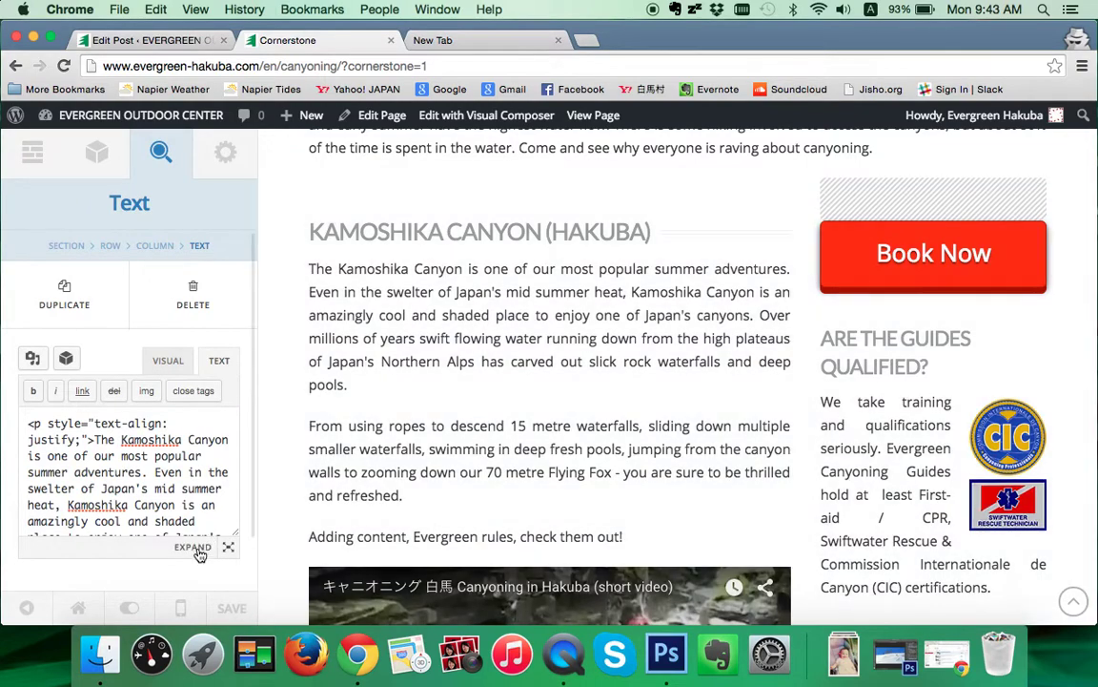
click(196, 547)
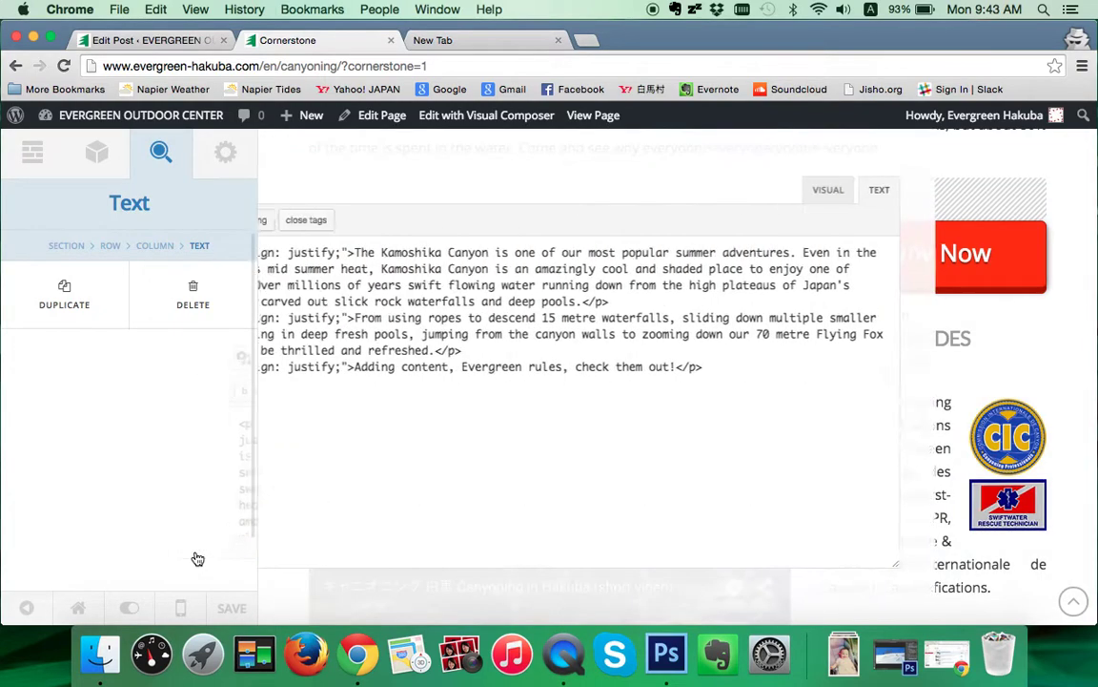
click(992, 194)
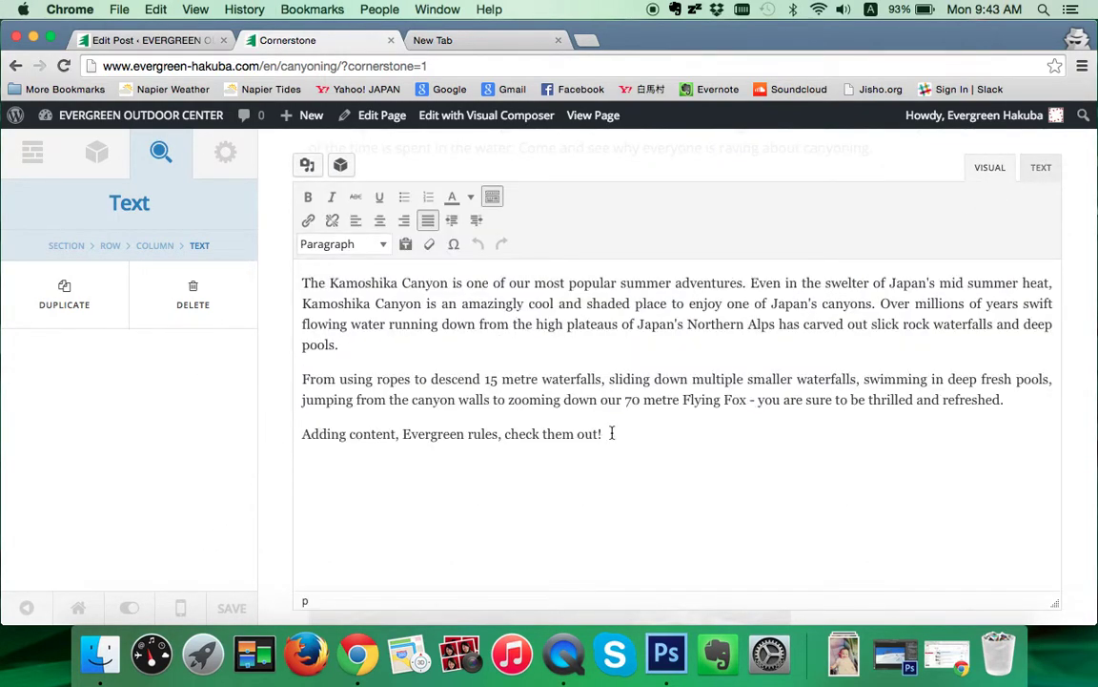
triple_click(279, 434)
key(BackSpace)
key(BackSpace)
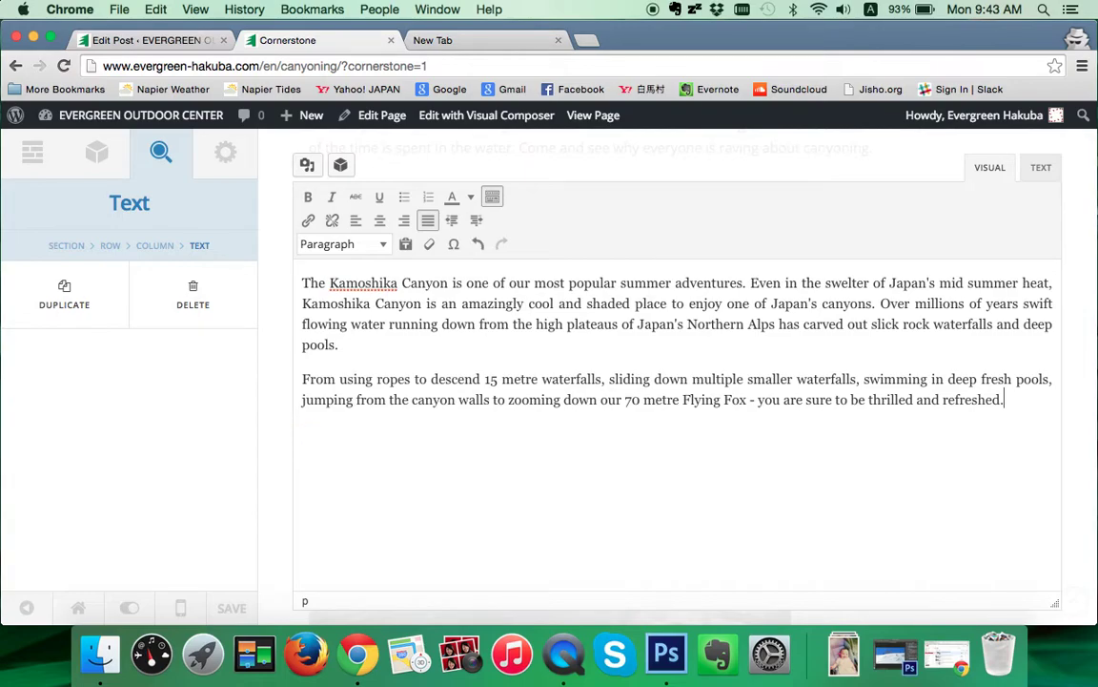
Check the remaining two paragraphs in the HTML view and close the editor.
click(1042, 167)
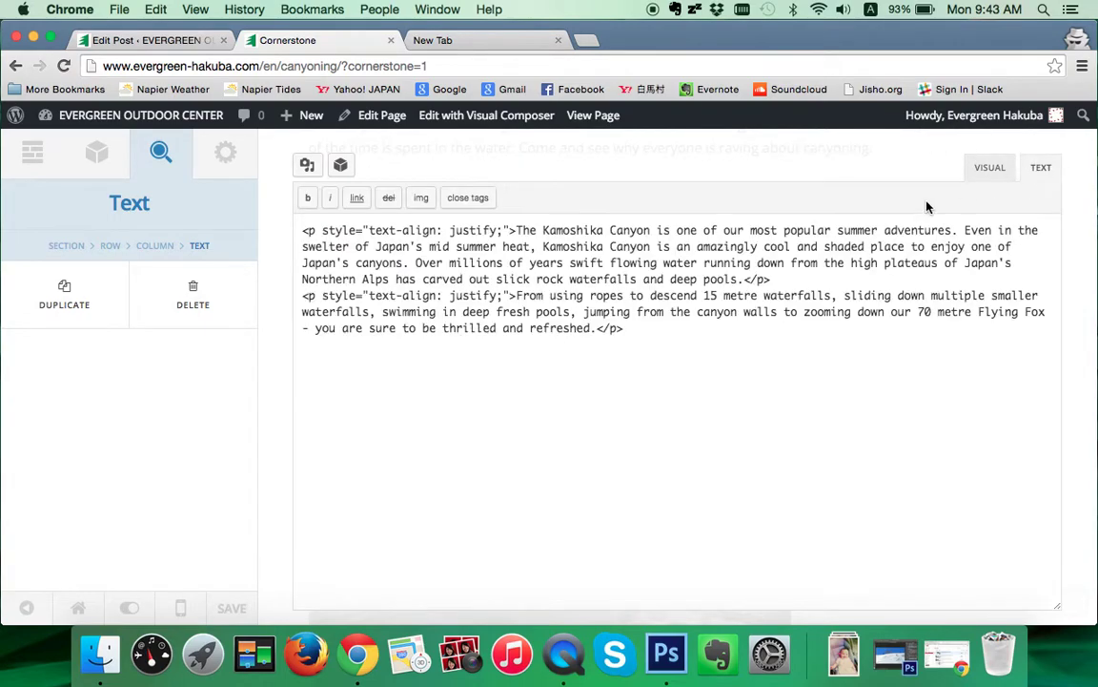
click(990, 168)
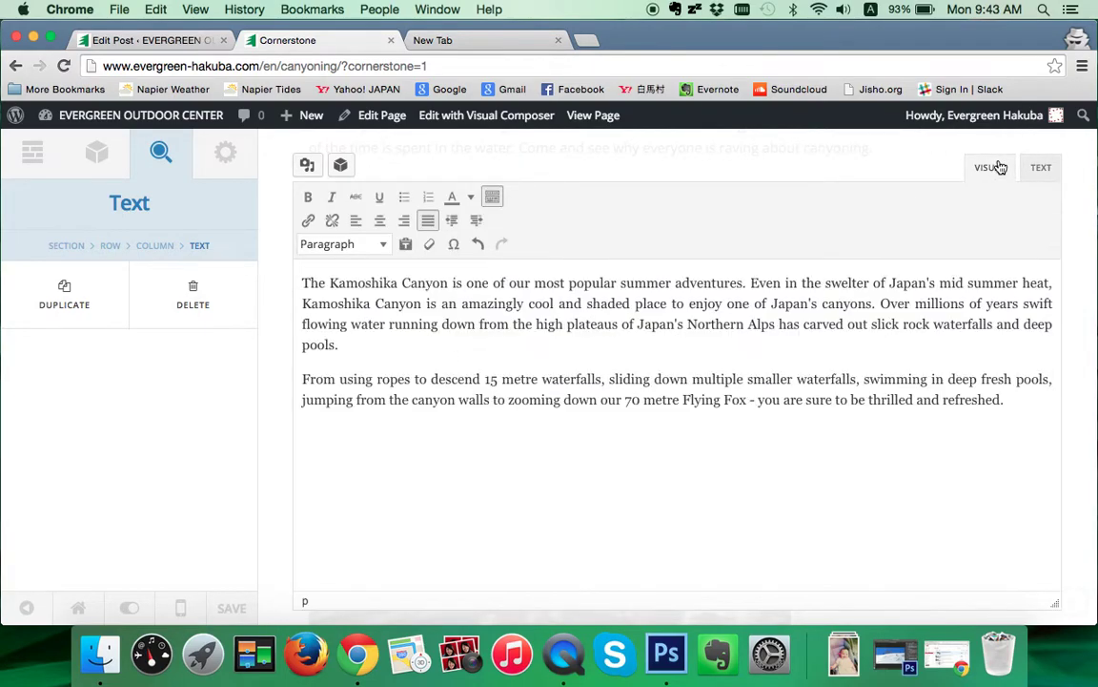
click(106, 157)
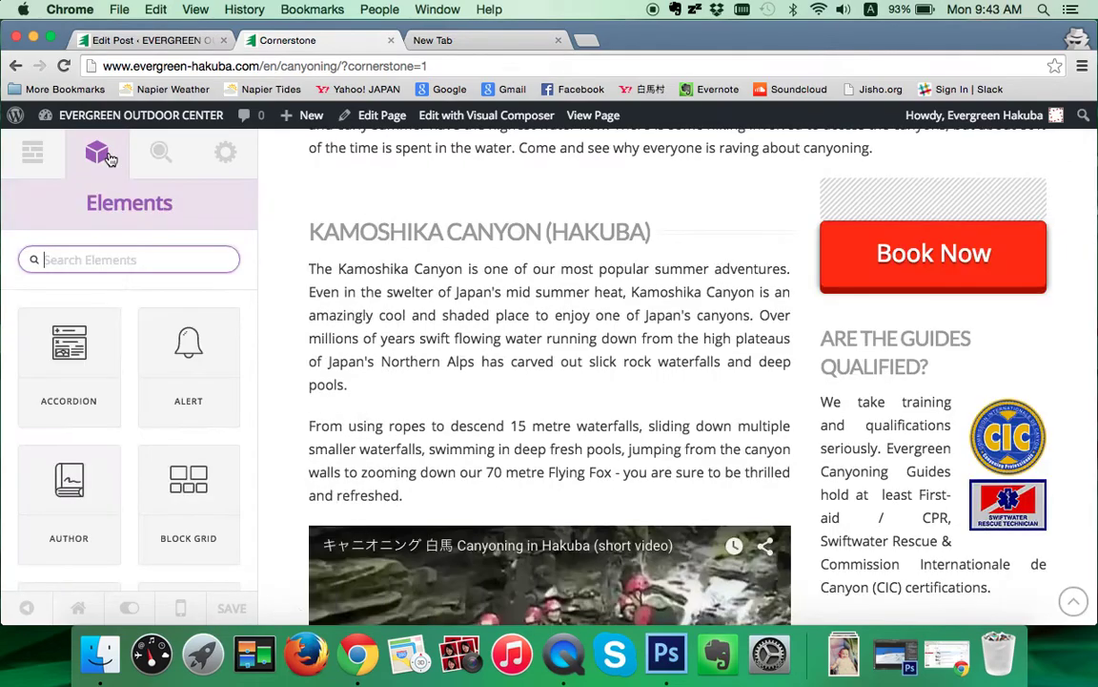
scroll(625, 380, down, 5)
scroll(625, 380, down, 5)
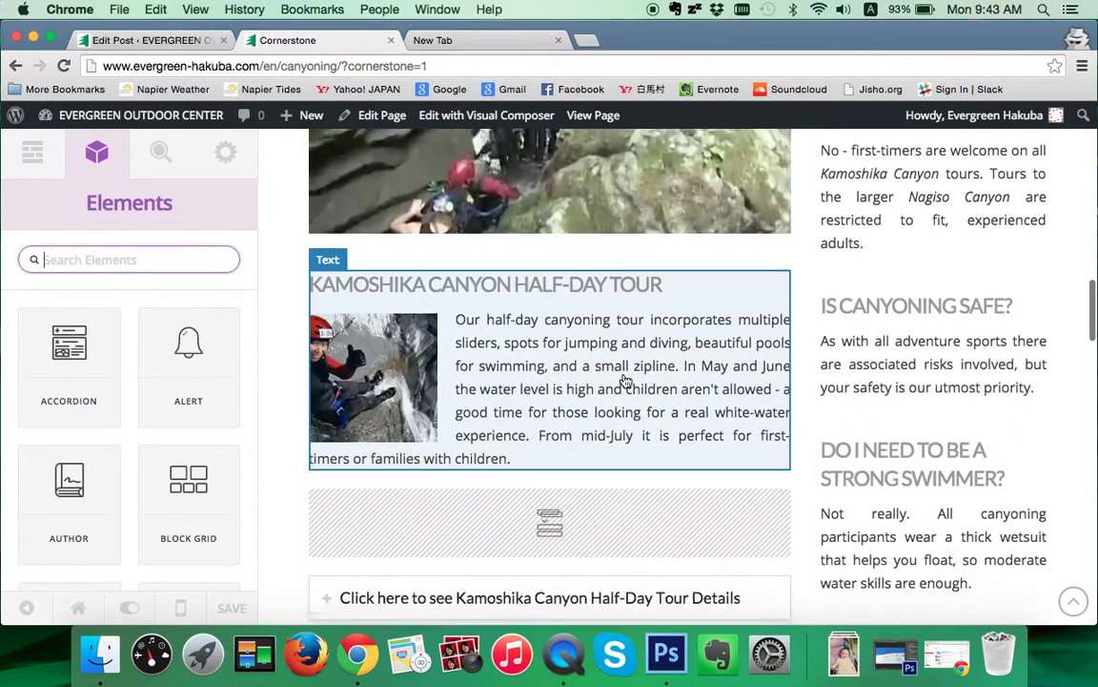
Review the half-day tour text in the expanded editor, then save the page changes.
click(501, 349)
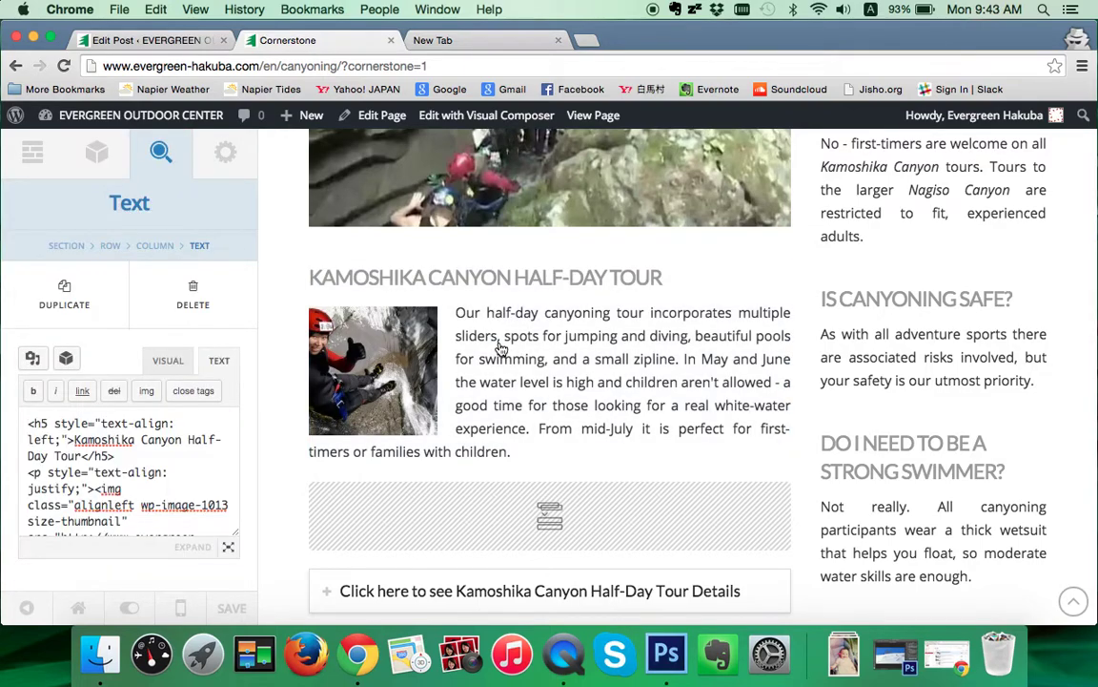
click(194, 546)
click(987, 187)
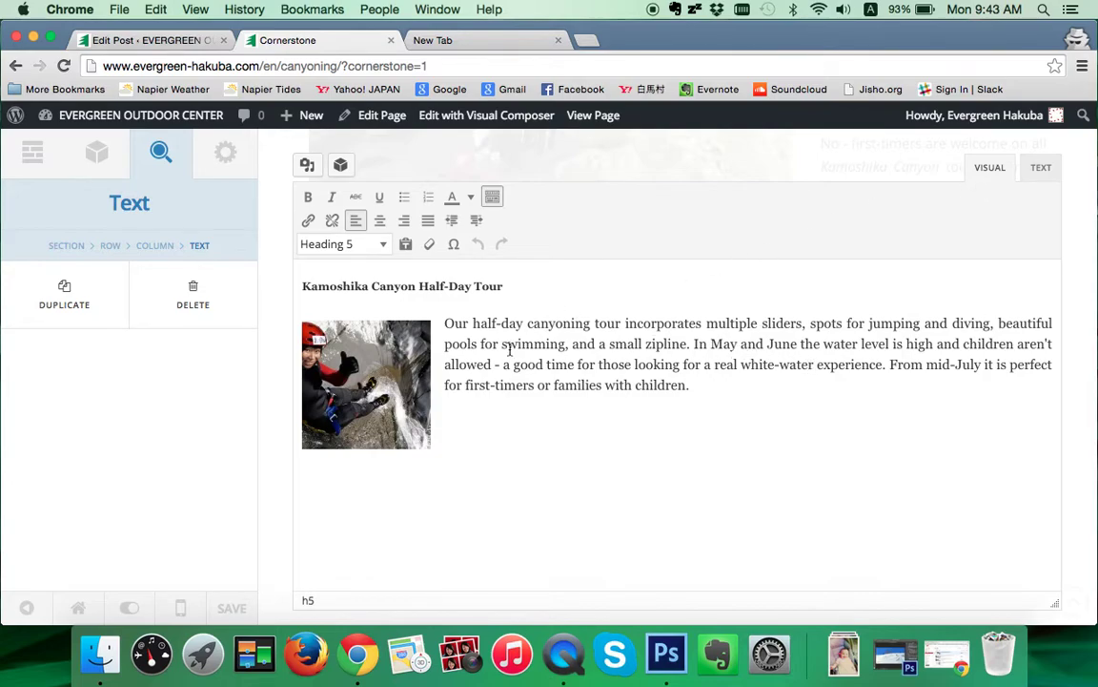
click(446, 323)
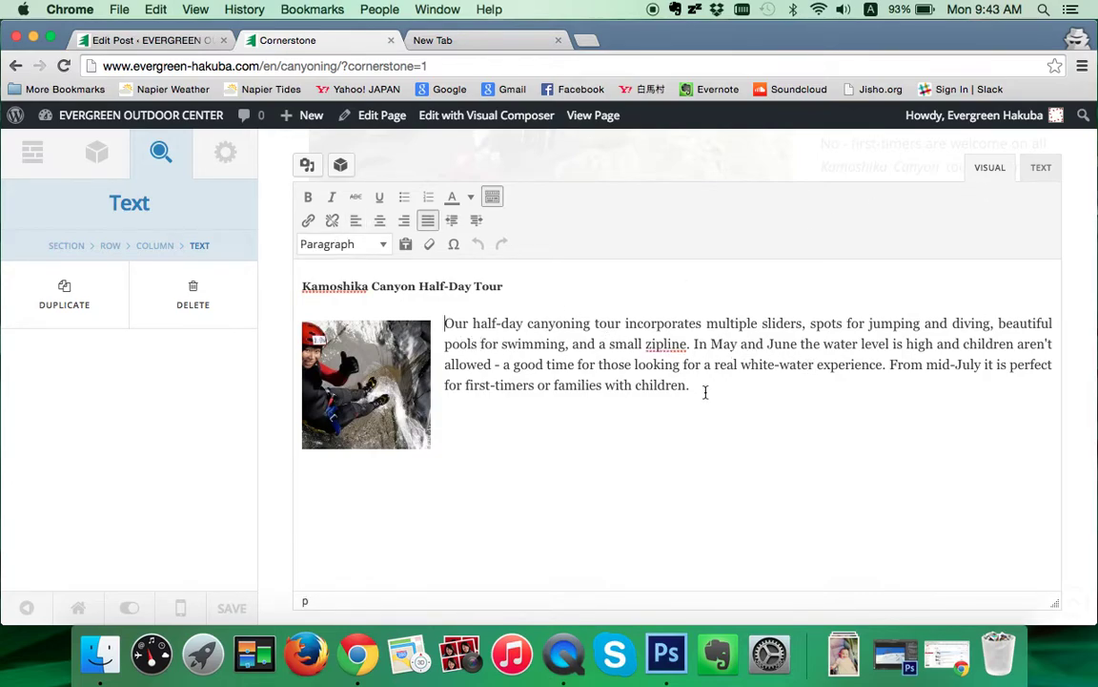
click(101, 161)
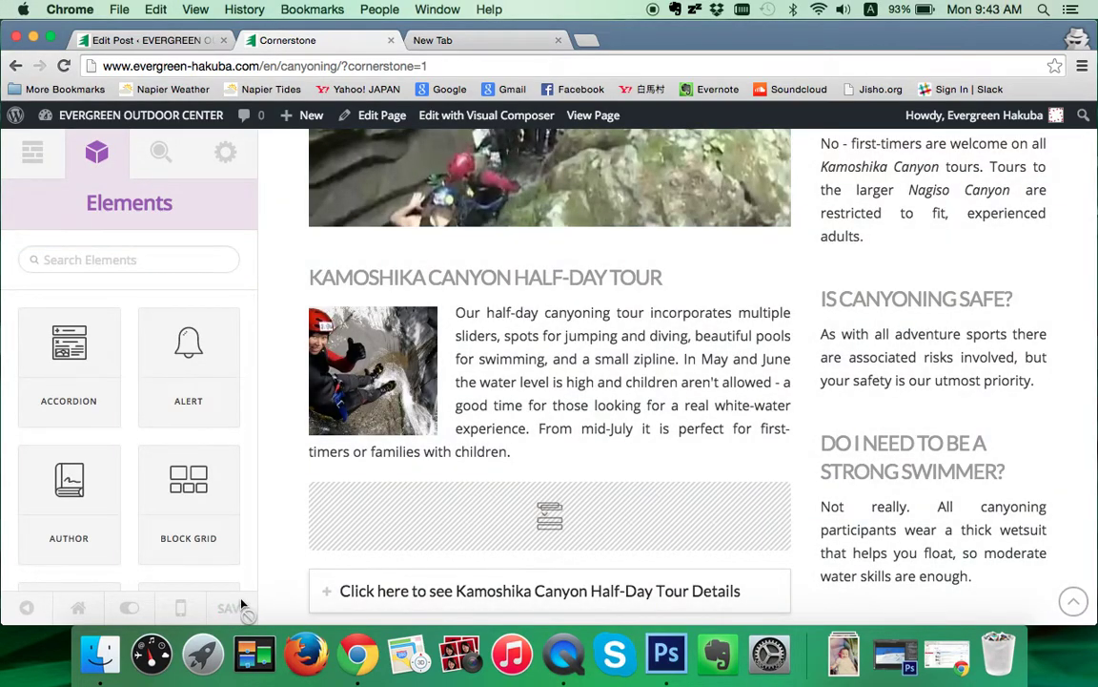
click(241, 605)
click(79, 609)
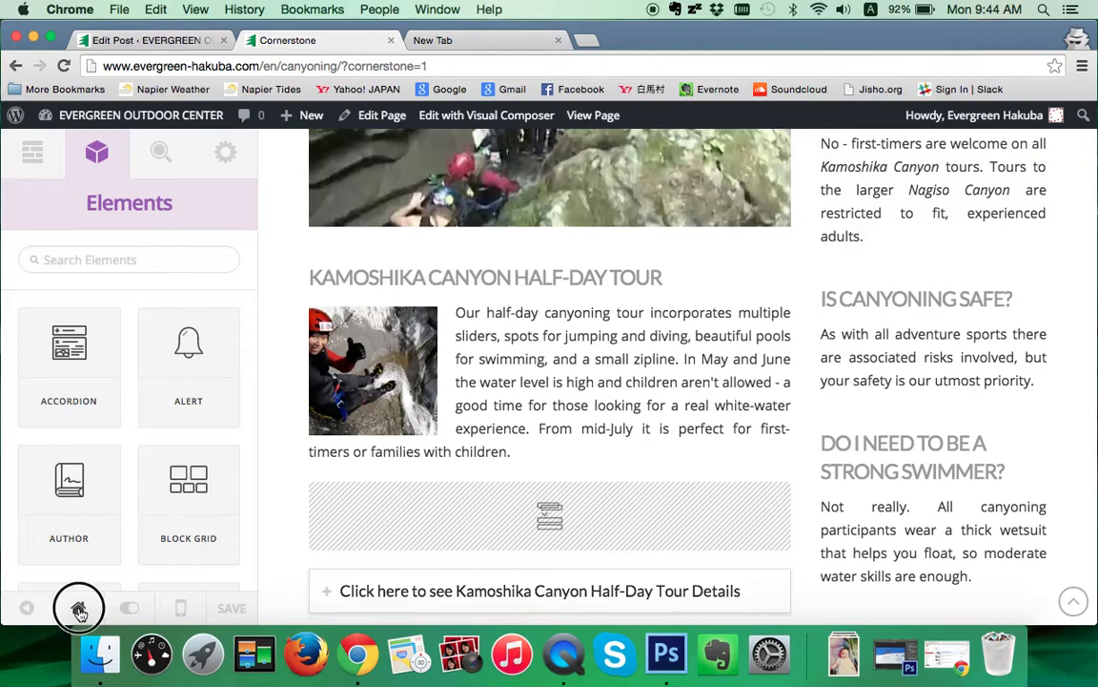
View the live Canyoning page and scroll down to the Kamoshika Canyon section and back.
click(199, 560)
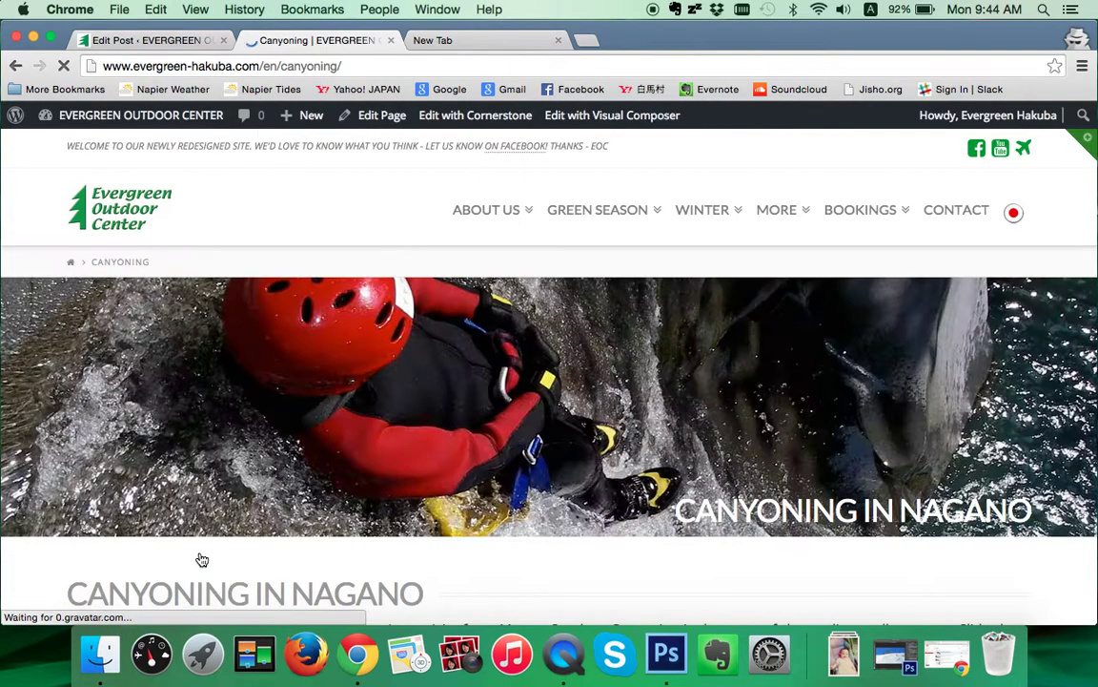
scroll(388, 494, down, 4)
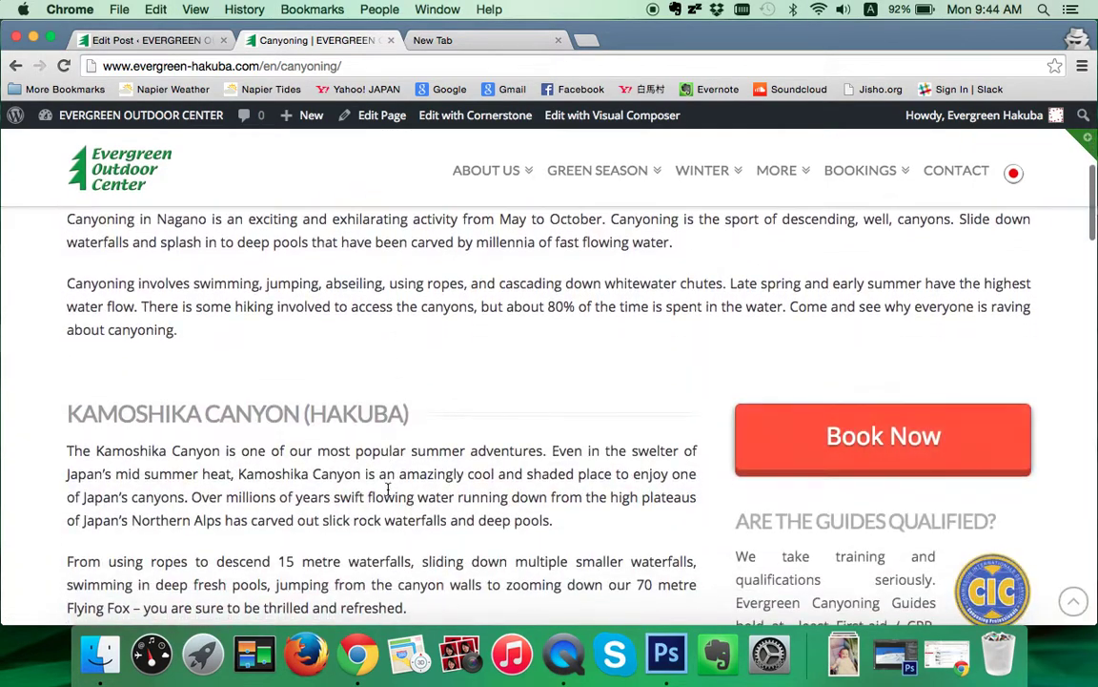
scroll(388, 477, up, 5)
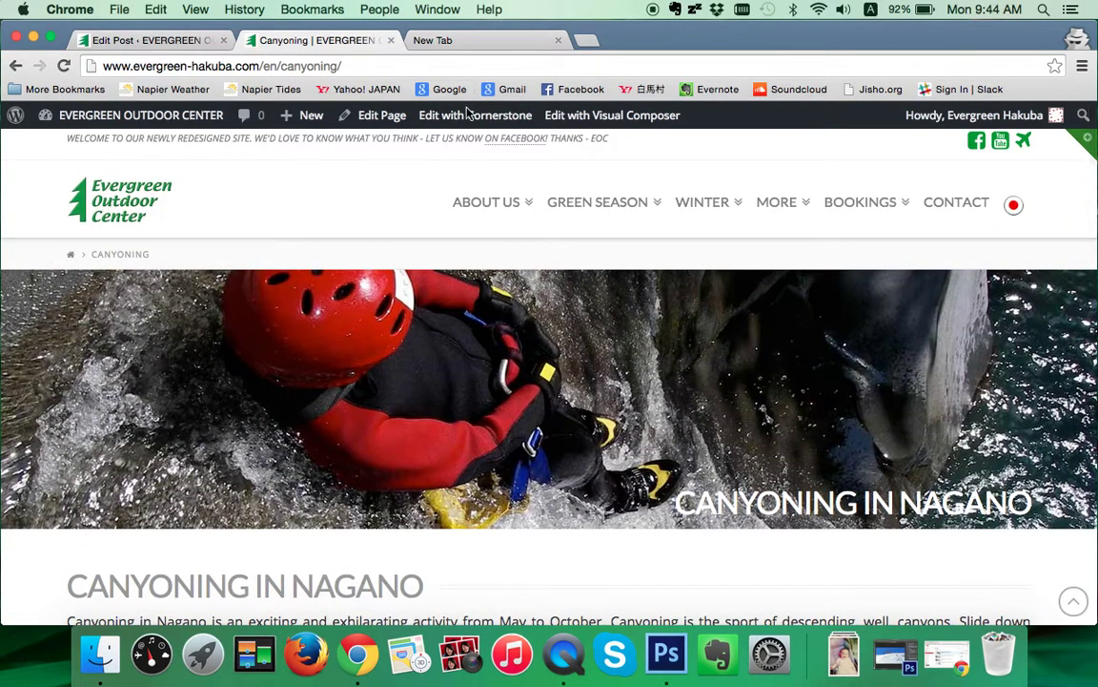
scroll(558, 444, down, 5)
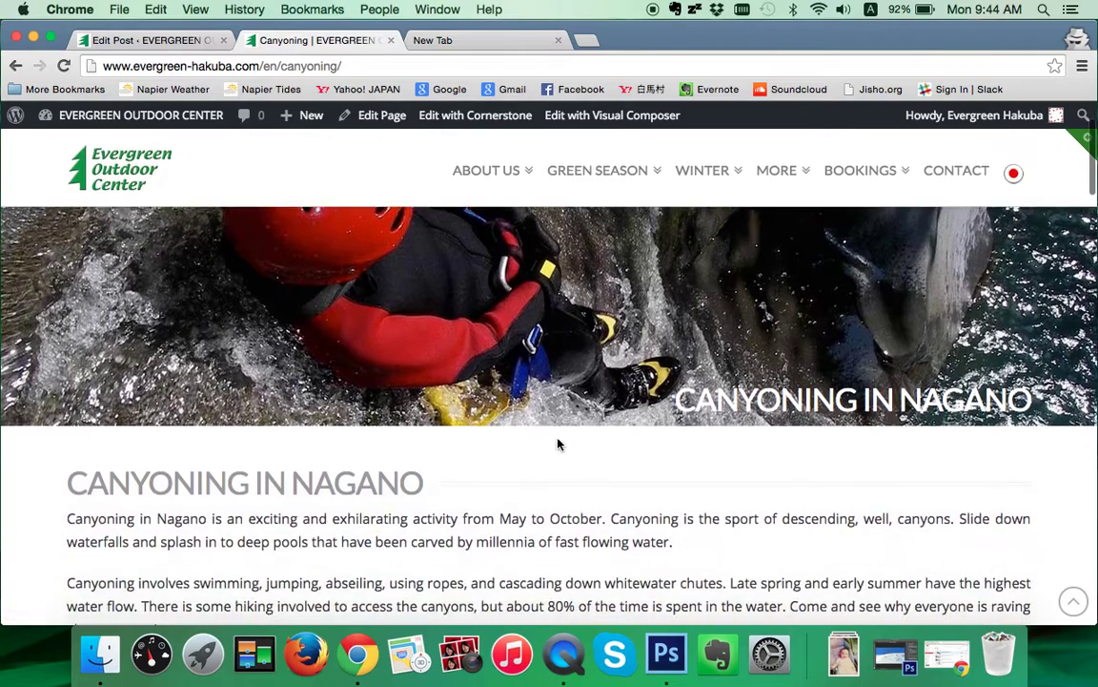
scroll(558, 443, up, 6)
mouse_move(605, 225)
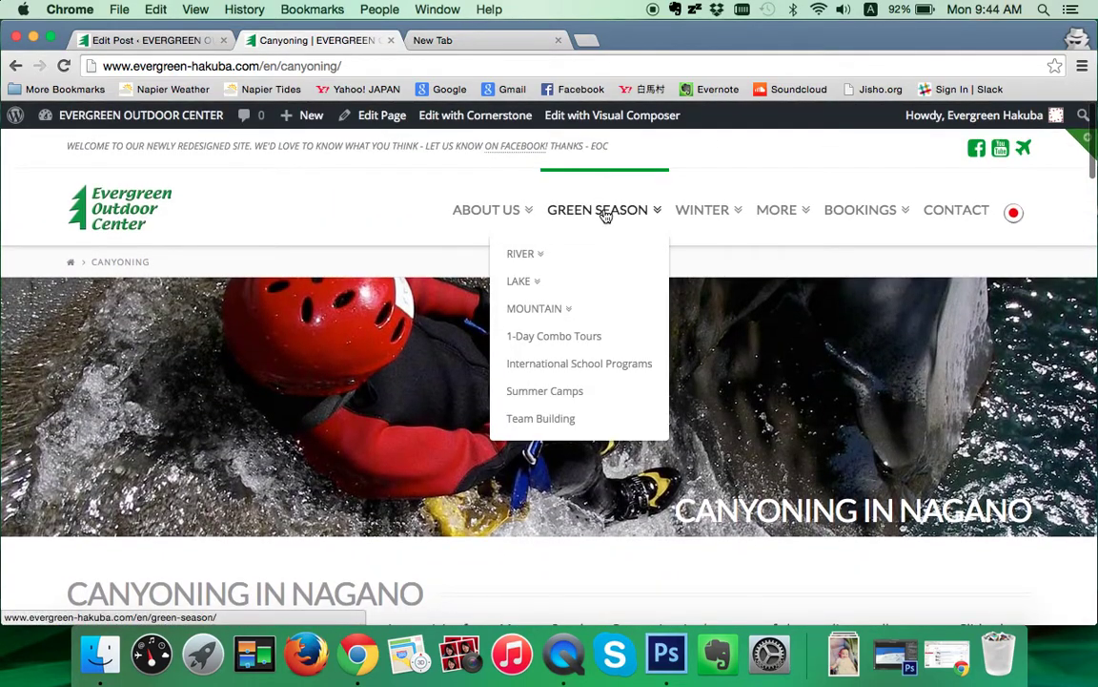